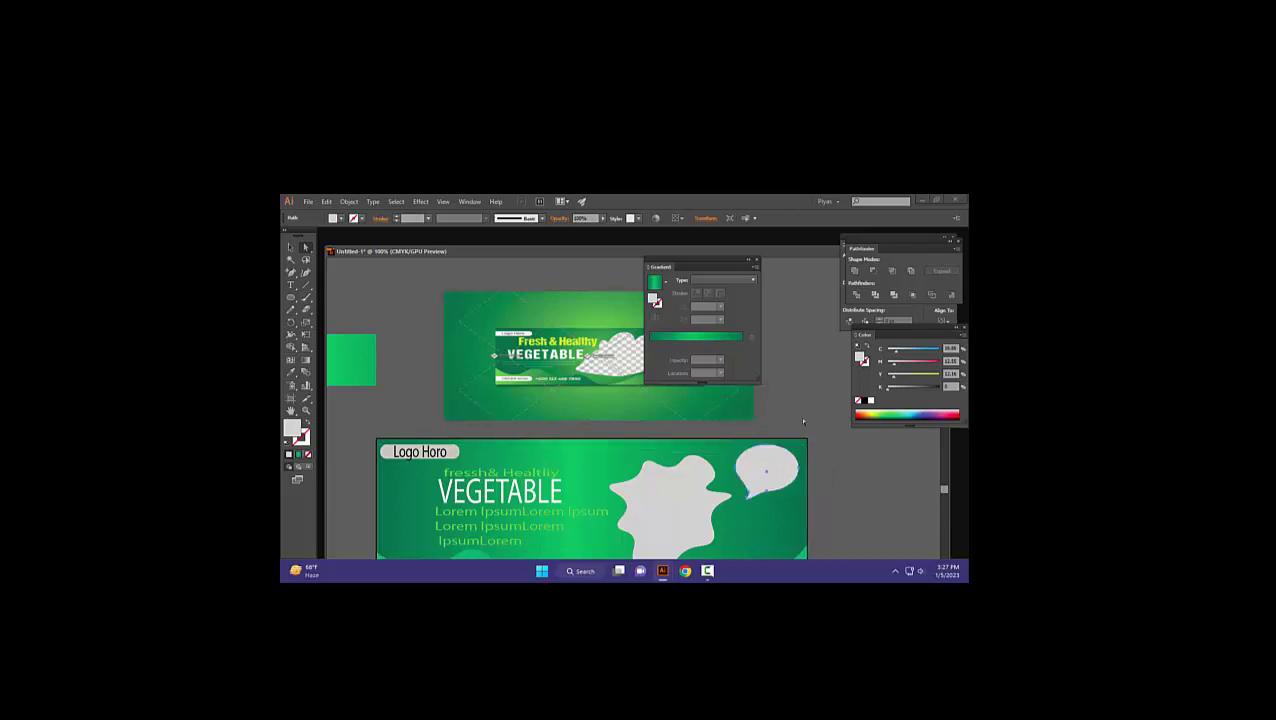
Add the three-line text "Up To", "50%", "OFF" on the blank canvas beside the reference banner.
{"action": "scroll", "coordinate": [794, 413], "scroll_direction": "up", "scroll_amount": 3}
{"action": "scroll", "coordinate": [797, 419], "scroll_direction": "down", "scroll_amount": 1}
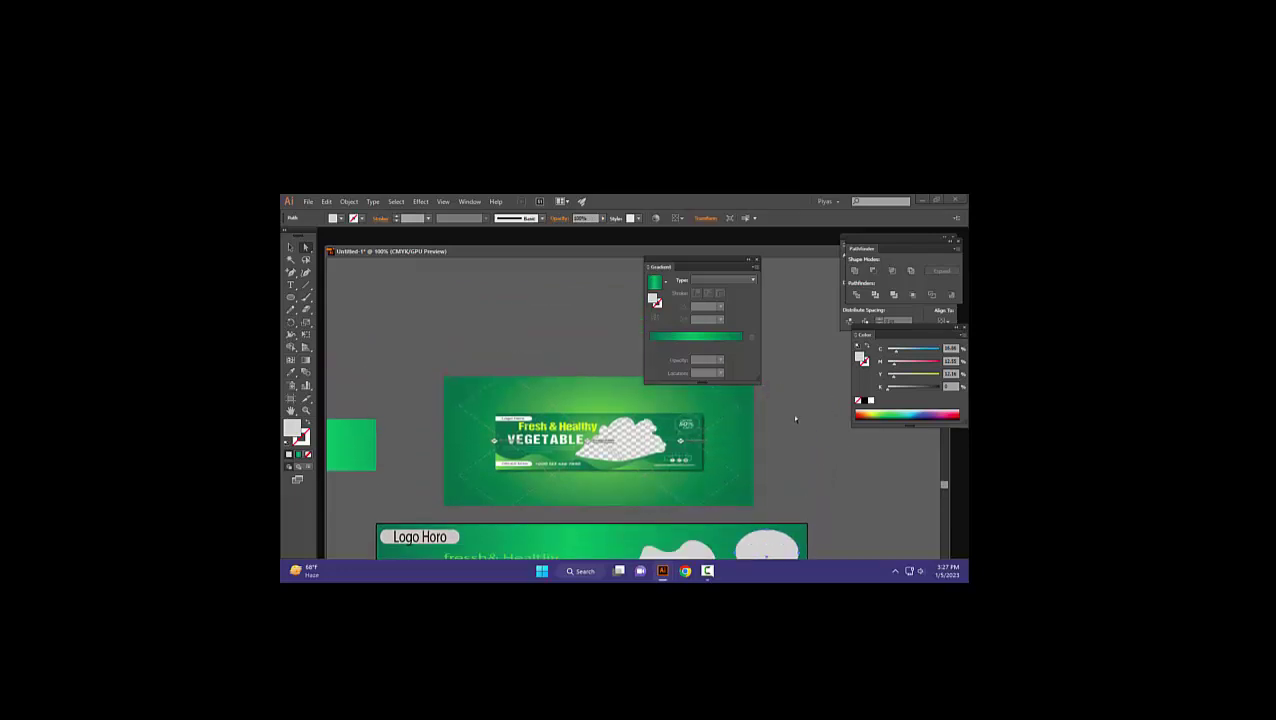
{"action": "scroll", "coordinate": [772, 454], "scroll_direction": "up", "scroll_amount": 2}
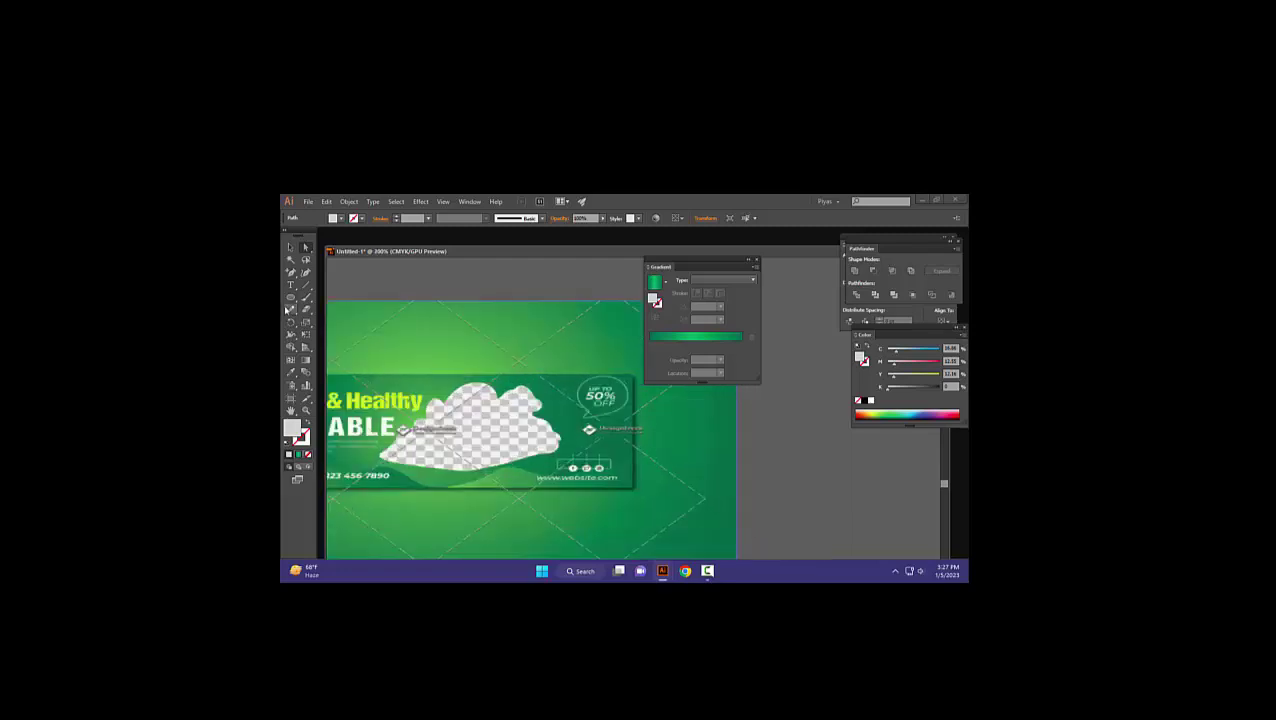
{"action": "left_click", "coordinate": [292, 286]}
{"action": "left_click", "coordinate": [291, 286]}
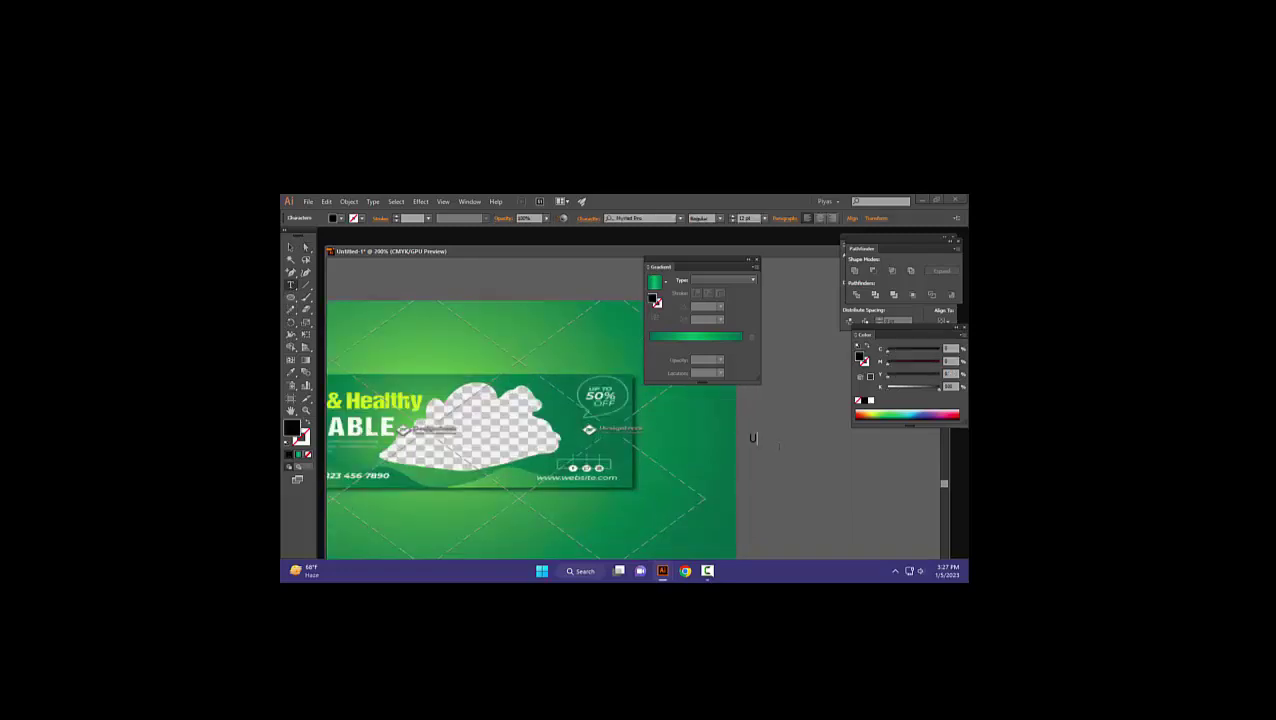
{"action": "type", "text": "p To"}
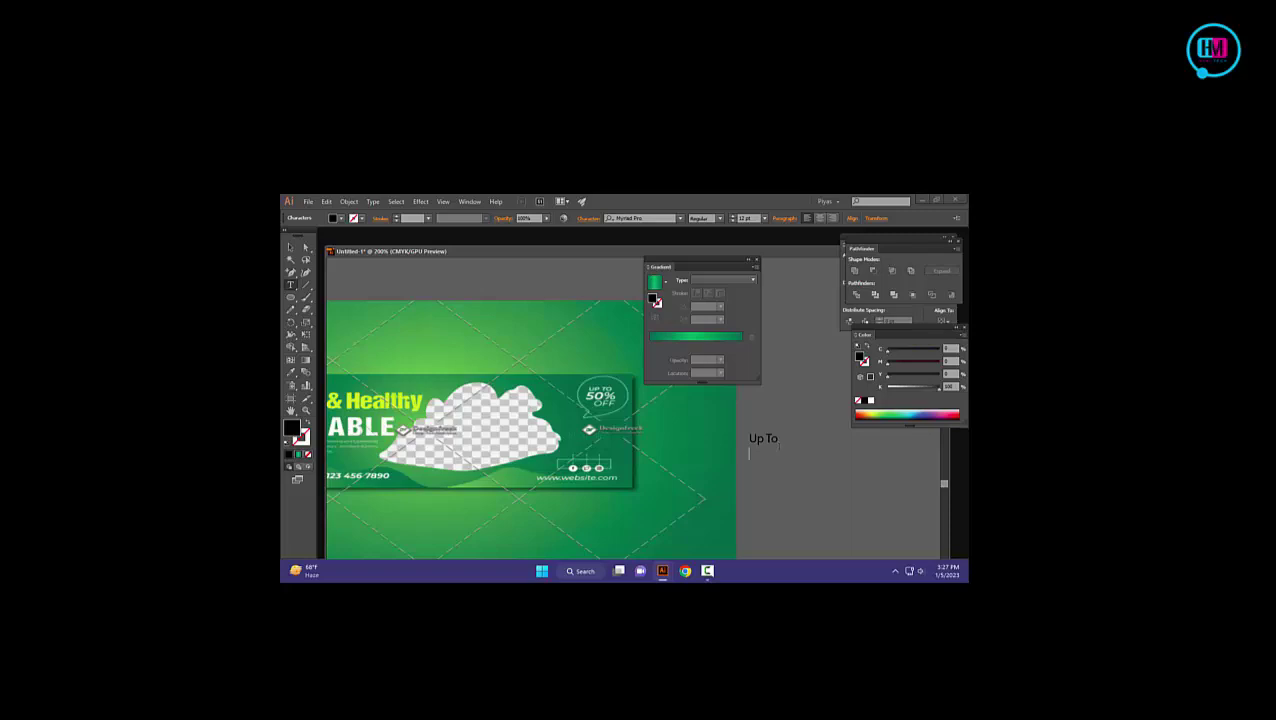
{"action": "type", "text": "%"}
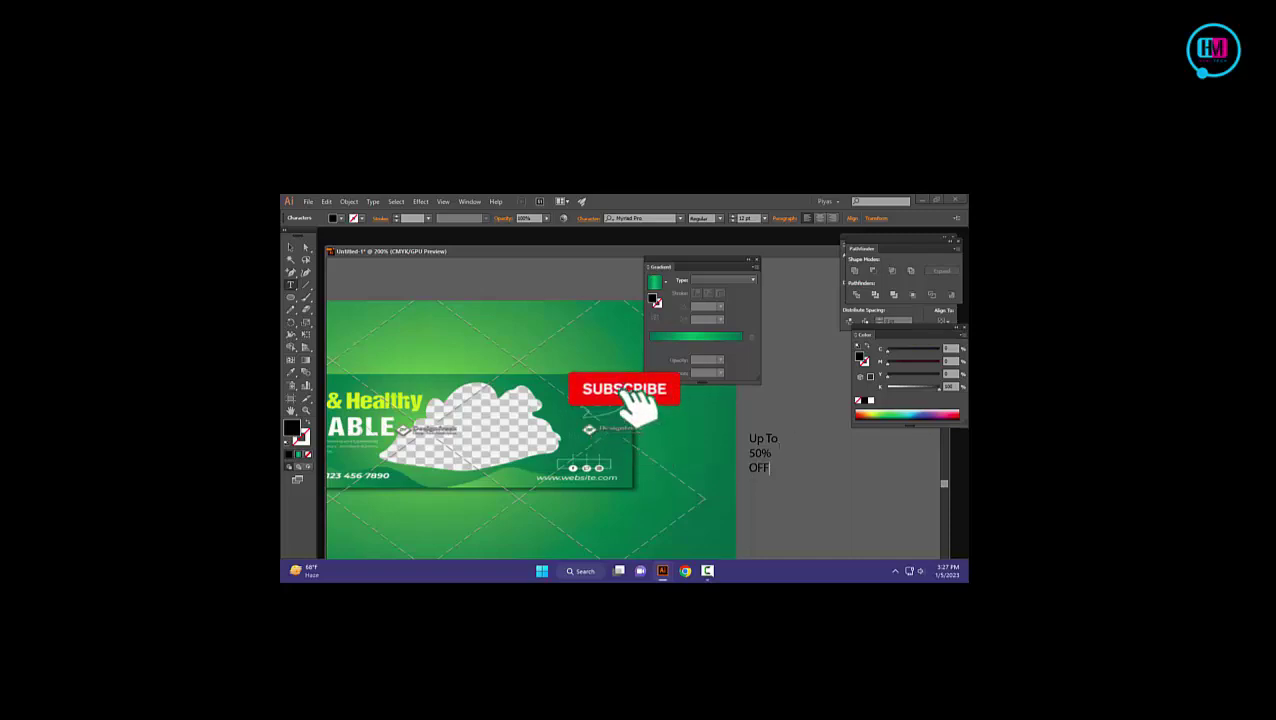
Fill the three-line discount text white and indent its lines with leading spaces so they appear centred.
{"action": "left_click_drag", "start_coordinate": [750, 439], "coordinate": [775, 470]}
{"action": "left_click", "coordinate": [340, 218]}
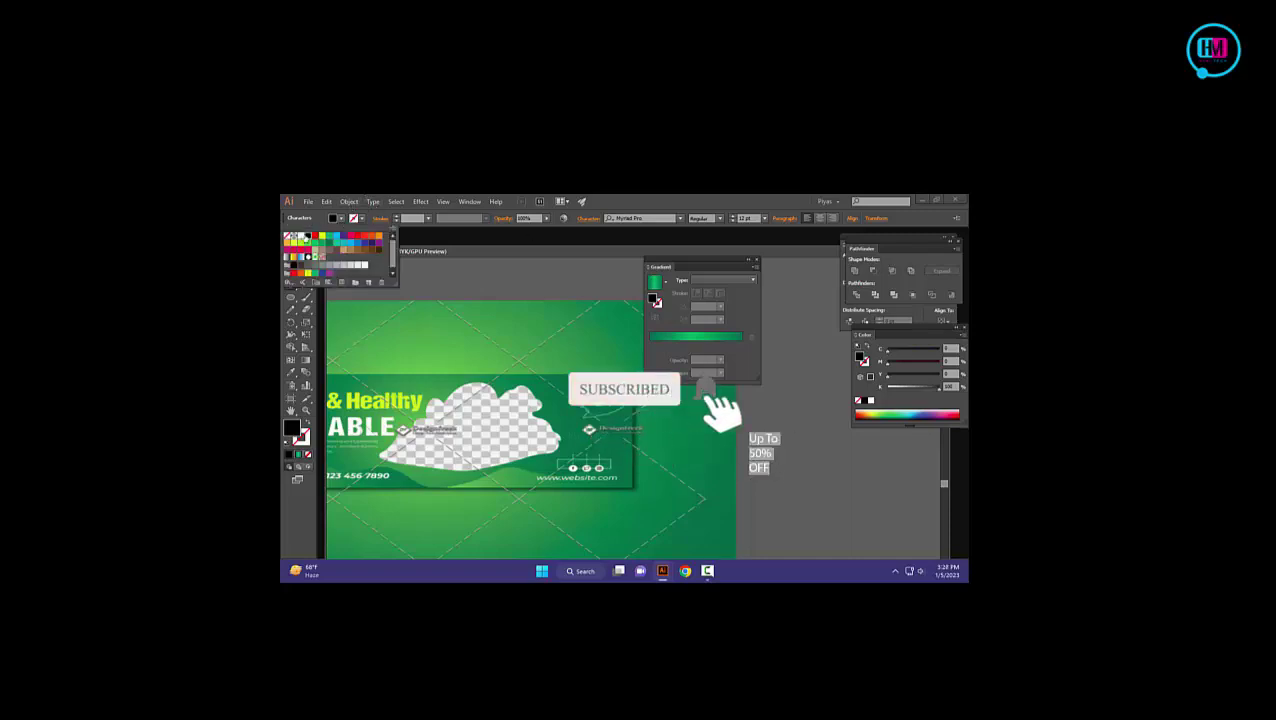
{"action": "left_click", "coordinate": [300, 237]}
{"action": "left_click", "coordinate": [800, 451]}
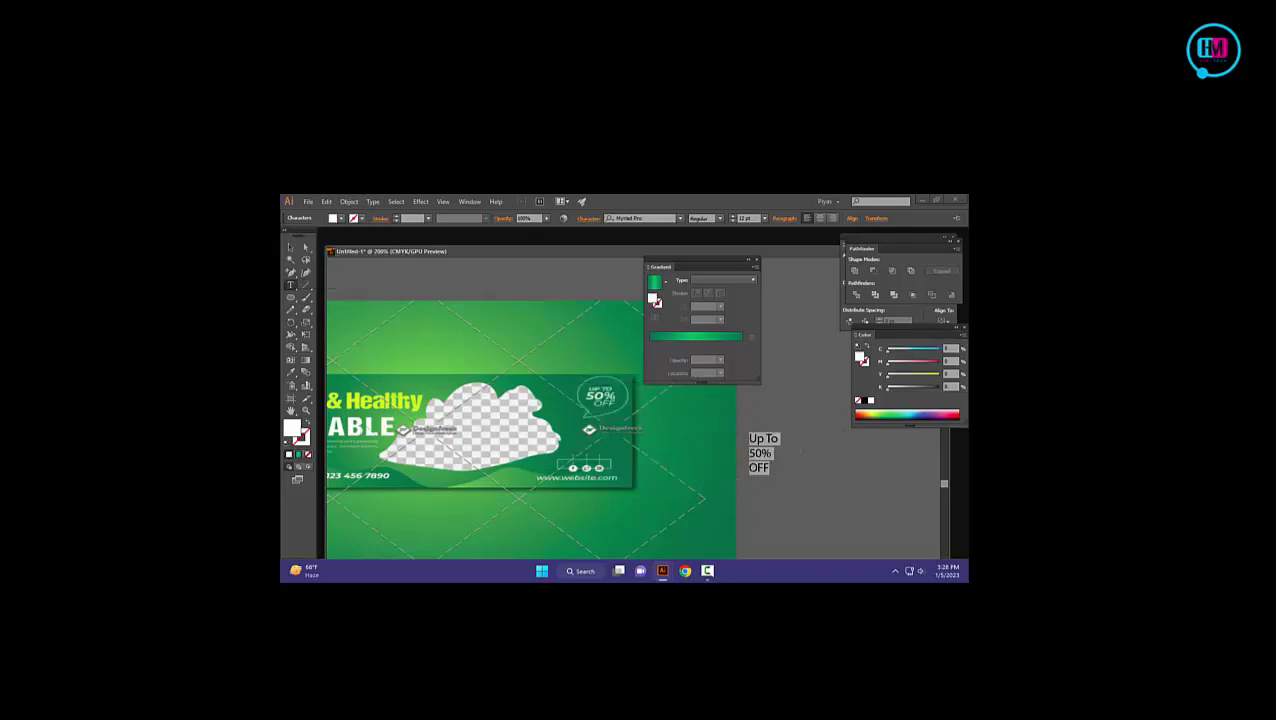
{"action": "left_click", "coordinate": [750, 468]}
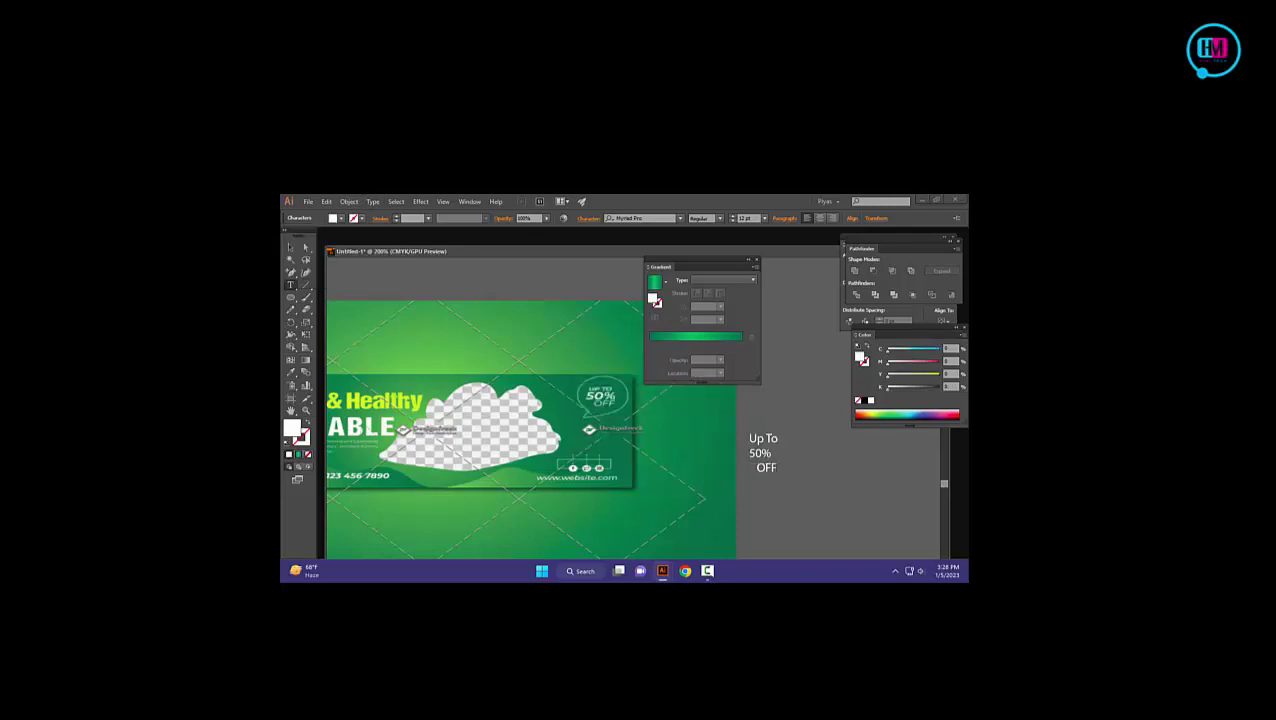
{"action": "left_click", "coordinate": [748, 438]}
{"action": "left_click", "coordinate": [748, 453]}
{"action": "key", "text": "Escape"}
Enlarge and widen the discount text to nearly fit the speech bubble, placing it just above the banner.
{"action": "left_click_drag", "start_coordinate": [782, 477], "coordinate": [779, 461]}
{"action": "scroll", "coordinate": [805, 467], "scroll_direction": "down", "scroll_amount": 3}
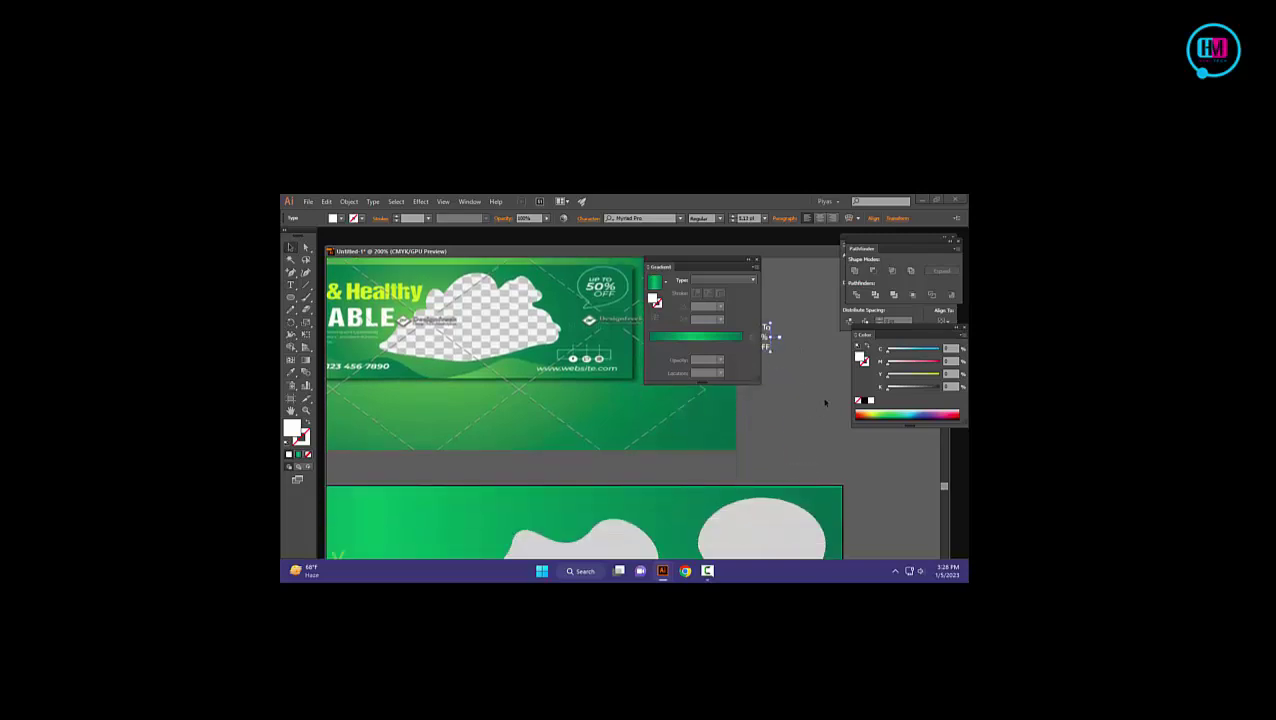
{"action": "left_click_drag", "start_coordinate": [766, 337], "coordinate": [871, 448]}
{"action": "scroll", "coordinate": [808, 439], "scroll_direction": "down", "scroll_amount": 1}
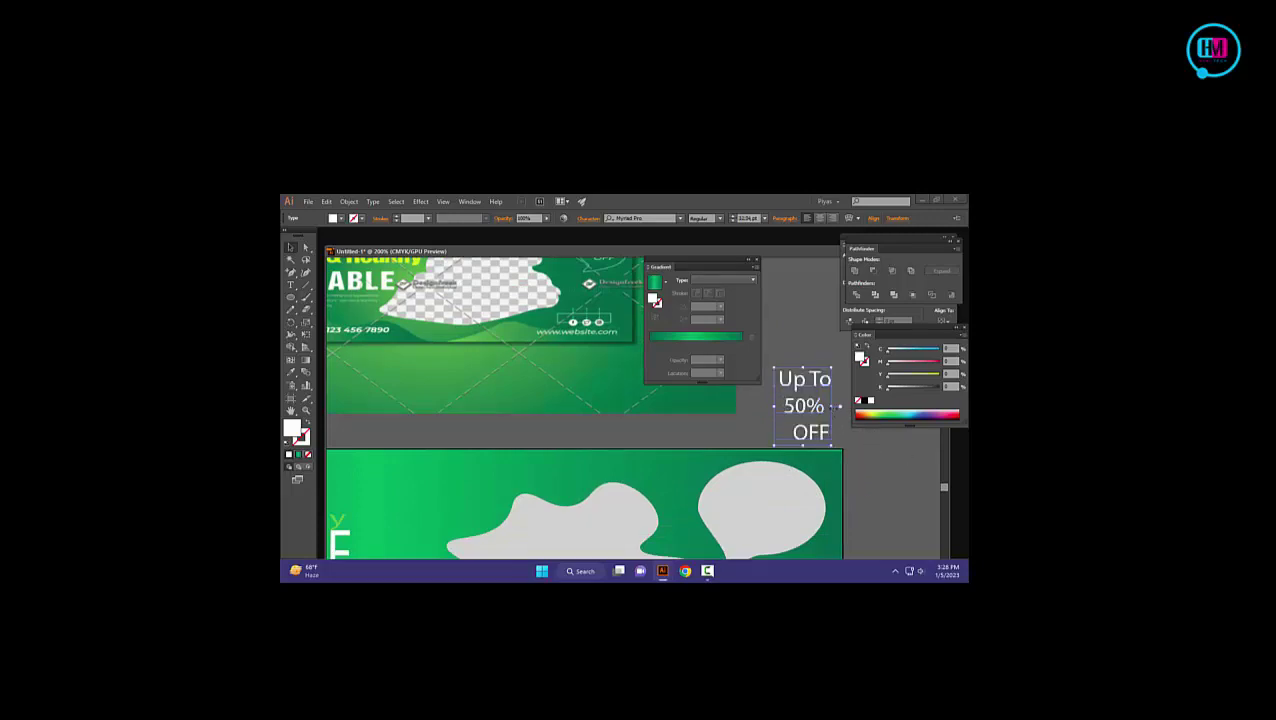
{"action": "left_click_drag", "start_coordinate": [832, 407], "coordinate": [797, 373]}
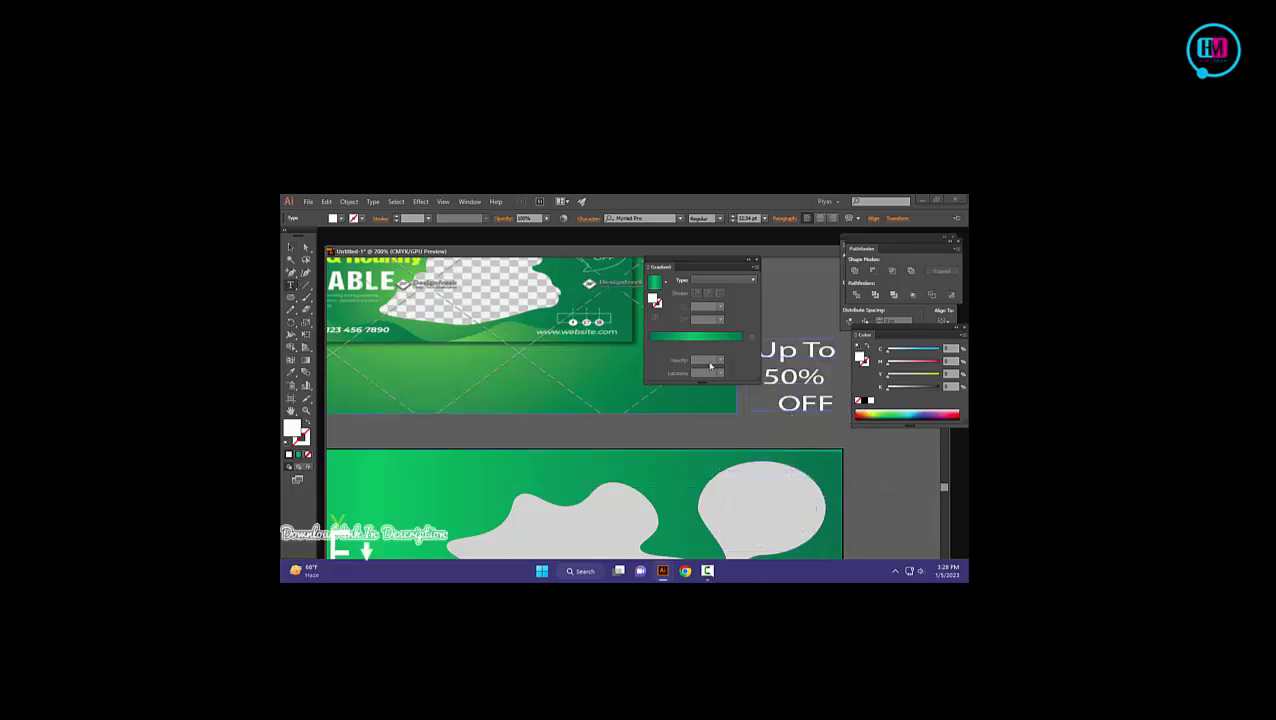
Reapply the white fill to all three lines of the discount text.
{"action": "scroll", "coordinate": [583, 400], "scroll_direction": "up", "scroll_amount": 2}
{"action": "scroll", "coordinate": [765, 400], "scroll_direction": "up", "scroll_amount": 2}
{"action": "left_click_drag", "start_coordinate": [757, 400], "coordinate": [837, 459]}
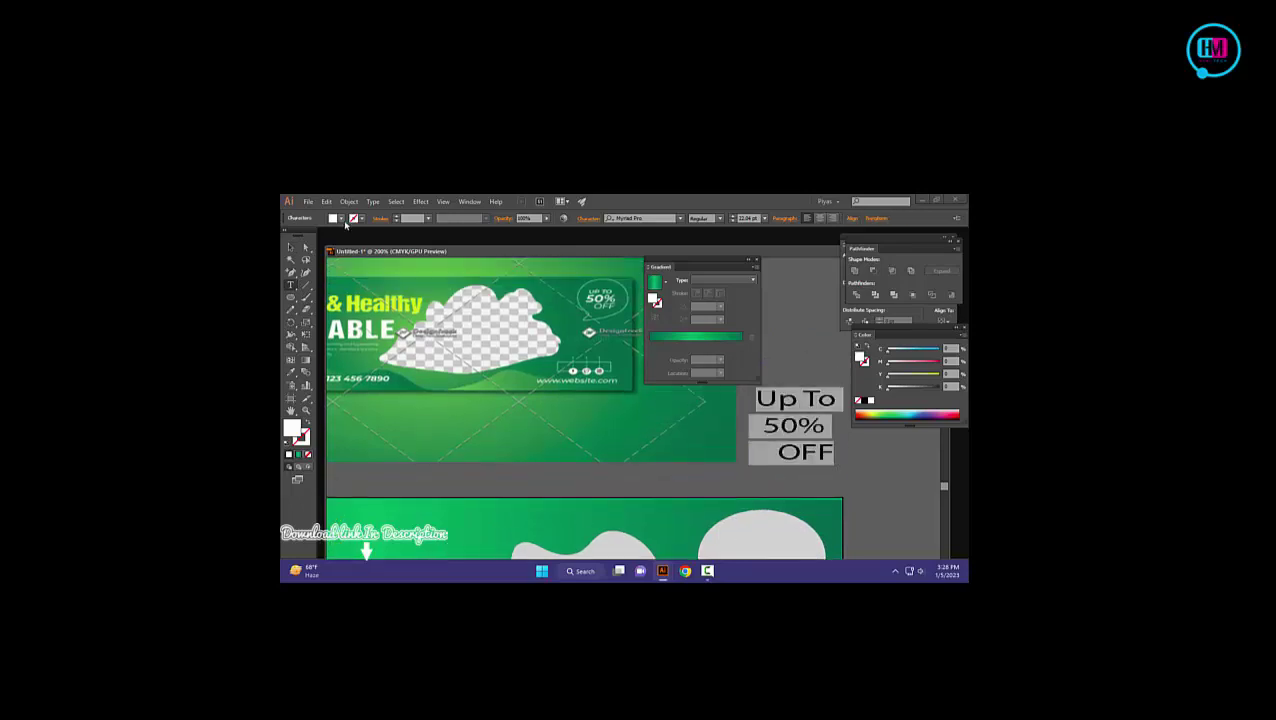
{"action": "left_click", "coordinate": [341, 218]}
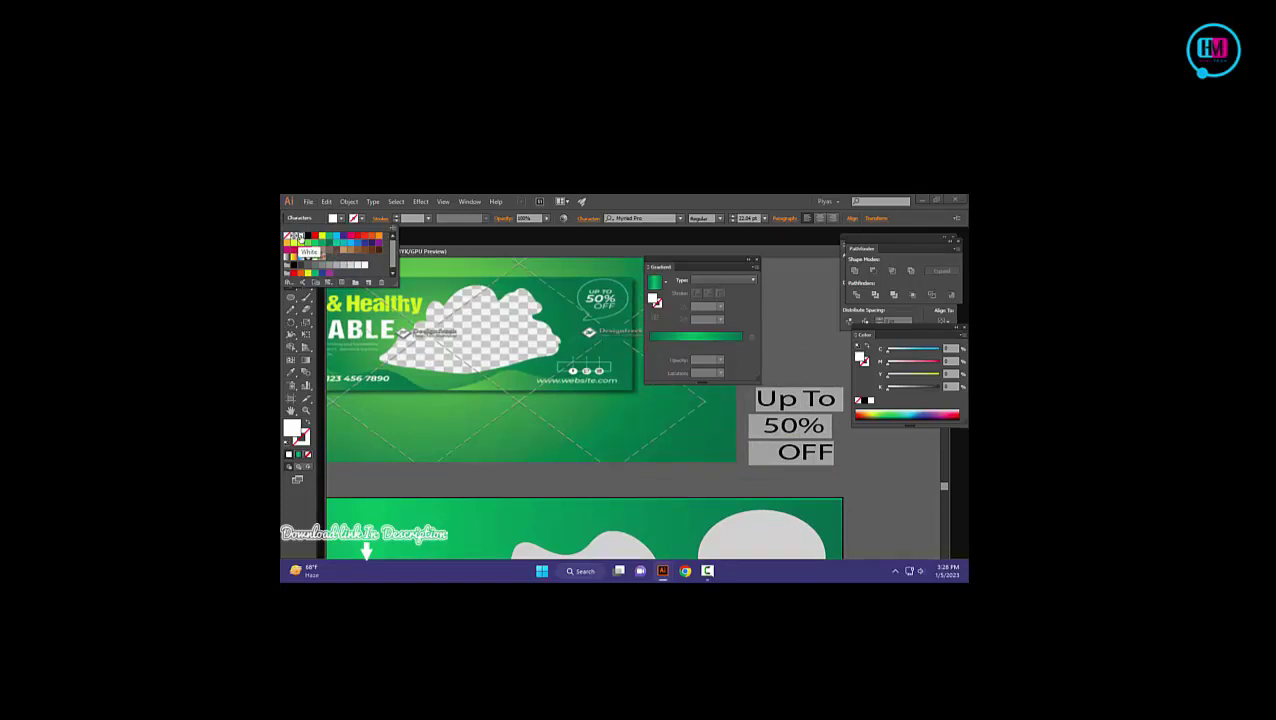
{"action": "left_click", "coordinate": [342, 219]}
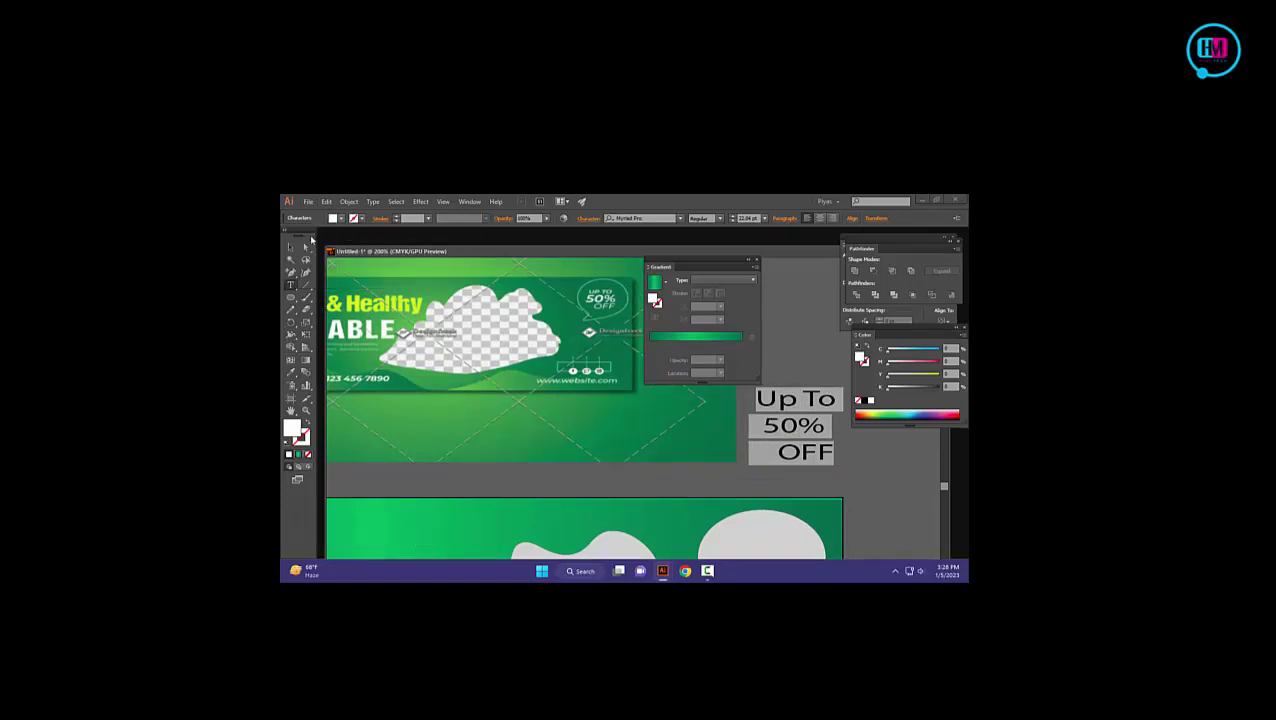
{"action": "left_click", "coordinate": [291, 247]}
Match the discount text's fill to the speech bubble's light grey with the Eyedropper.
{"action": "scroll", "coordinate": [816, 487], "scroll_direction": "down", "scroll_amount": 3}
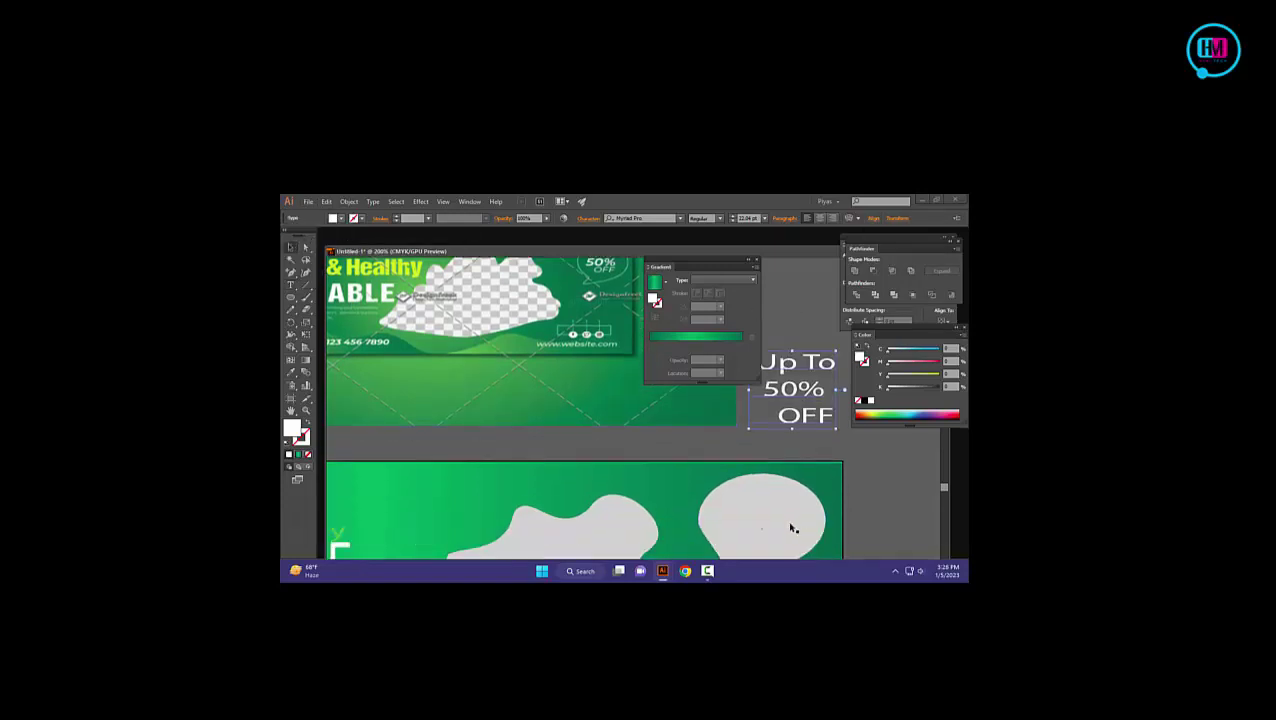
{"action": "key", "text": "i"}
{"action": "left_click", "coordinate": [577, 270]}
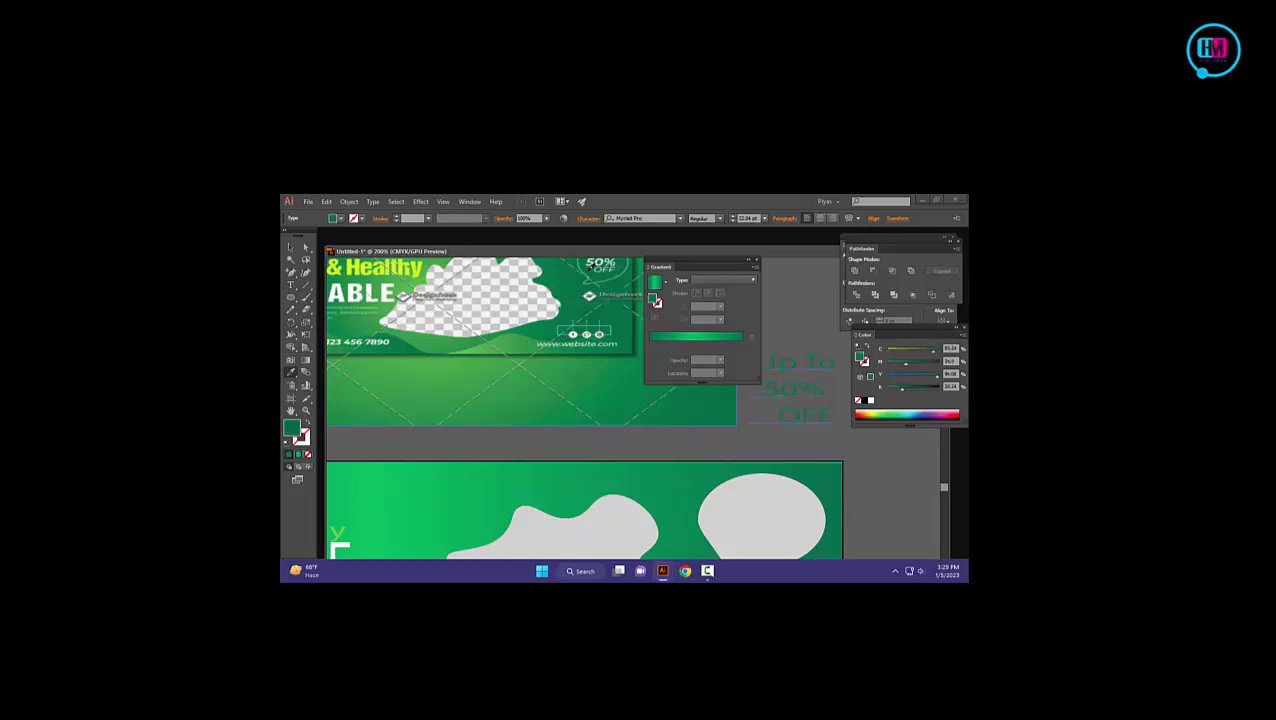
{"action": "left_click", "coordinate": [791, 506]}
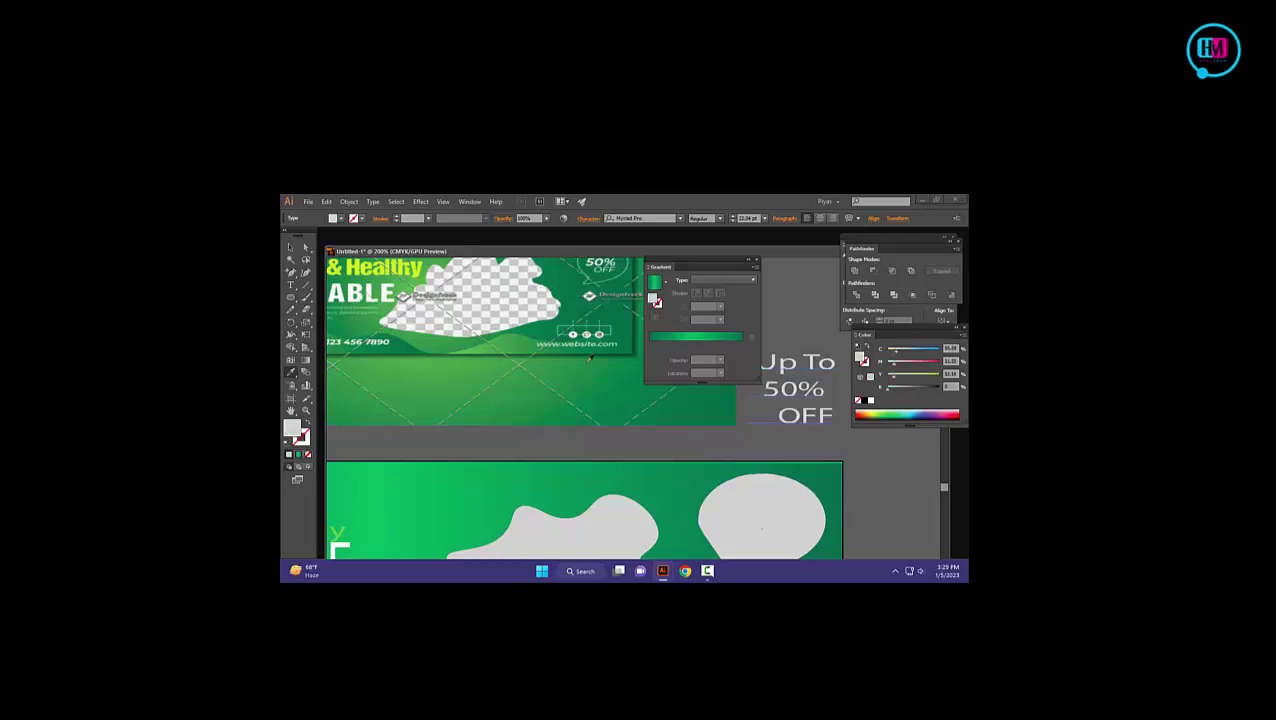
Fill the speech bubble with the dark green sampled from the reference banner's discount badge.
{"action": "key", "text": "v"}
{"action": "left_click", "coordinate": [752, 488]}
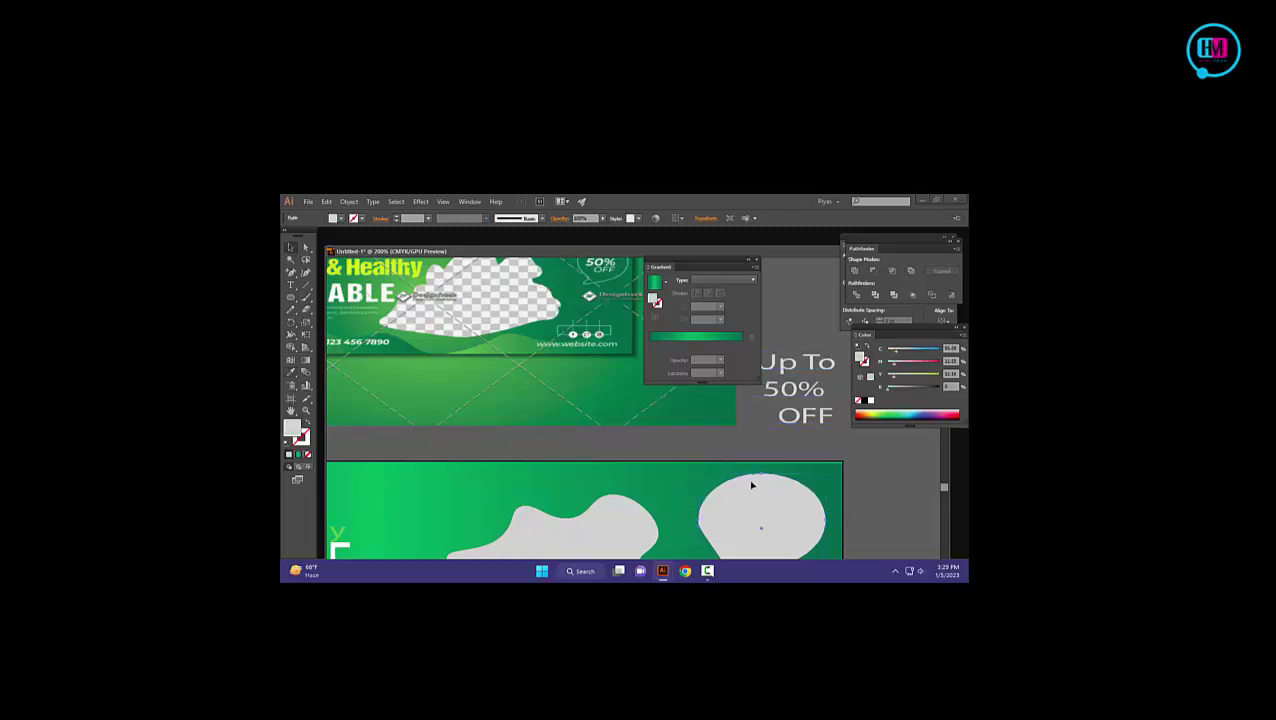
{"action": "key", "text": "i"}
{"action": "left_click", "coordinate": [615, 270]}
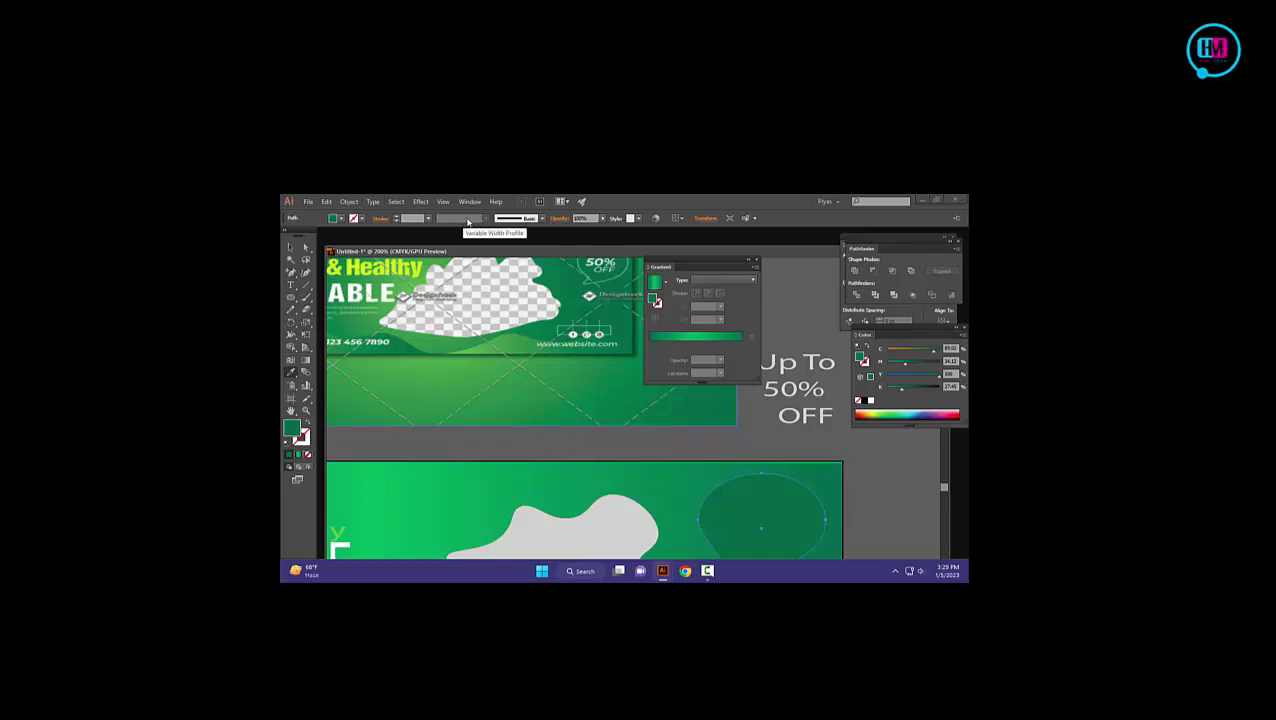
Give the green speech bubble a white 4 pt outline.
{"action": "scroll", "coordinate": [415, 218], "scroll_direction": "up", "scroll_amount": 2}
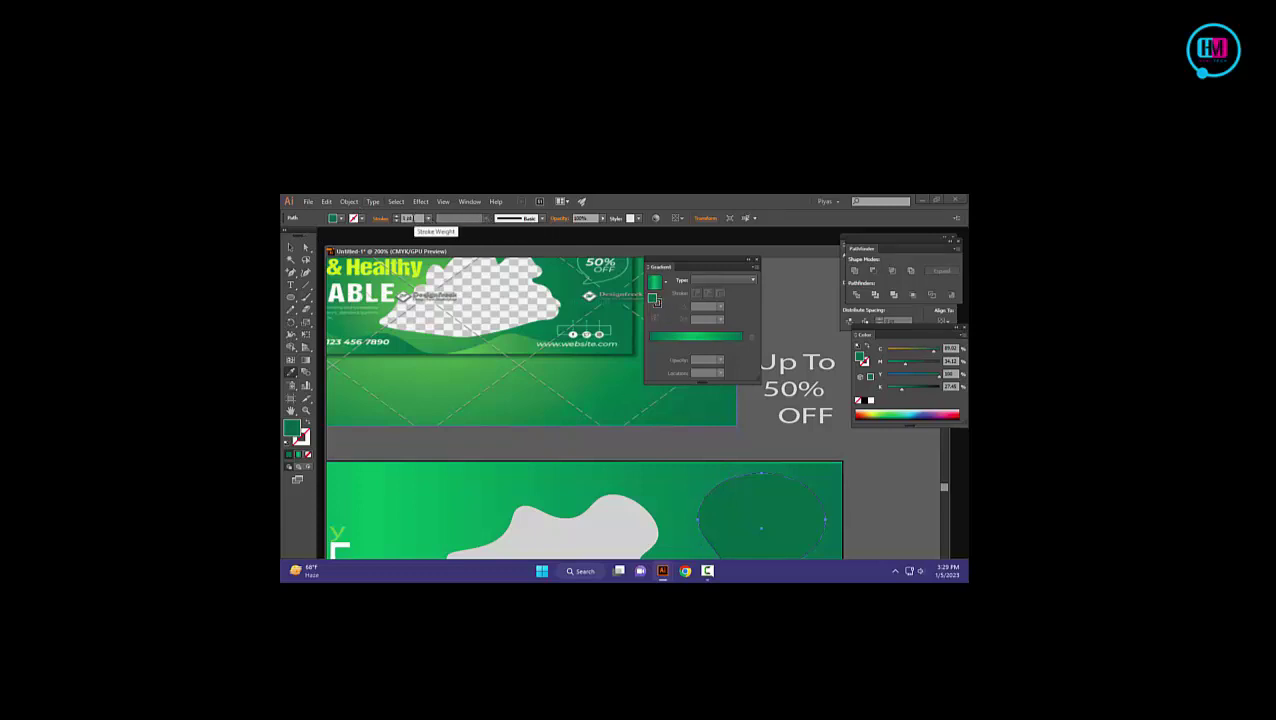
{"action": "scroll", "coordinate": [414, 218], "scroll_direction": "up", "scroll_amount": 1}
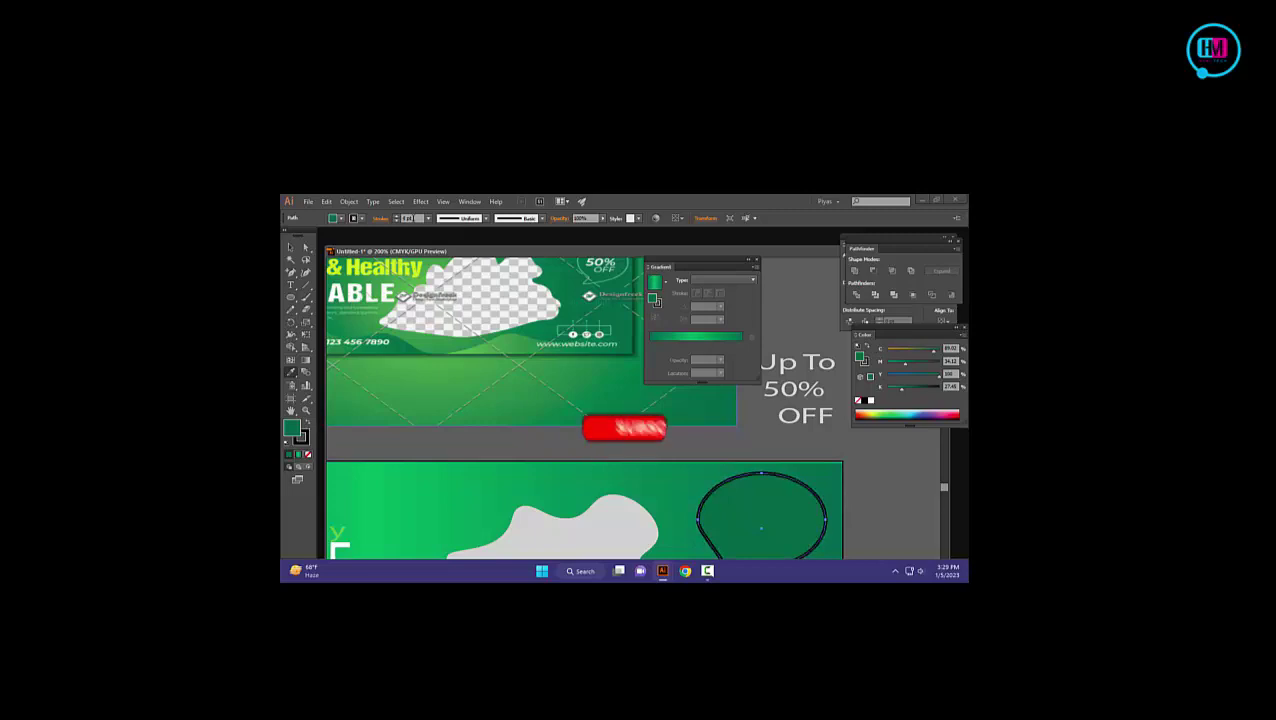
{"action": "left_click", "coordinate": [359, 218]}
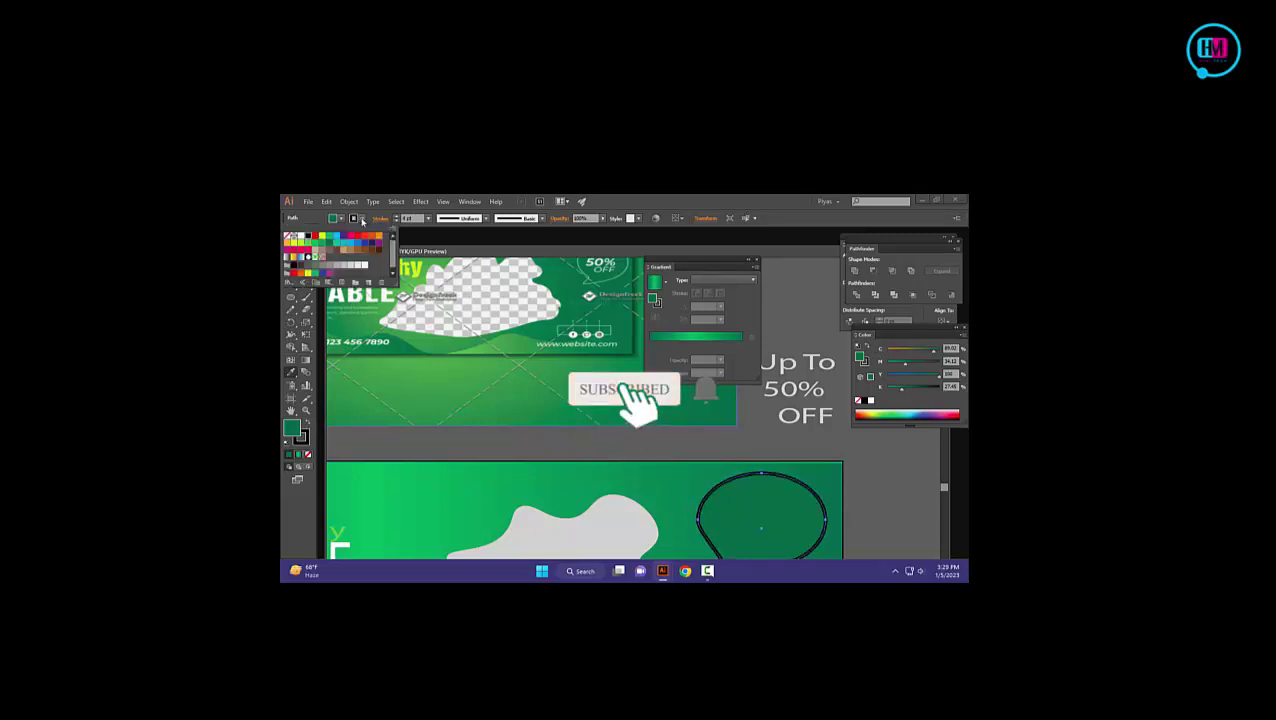
{"action": "left_click", "coordinate": [300, 237]}
{"action": "left_click", "coordinate": [448, 234]}
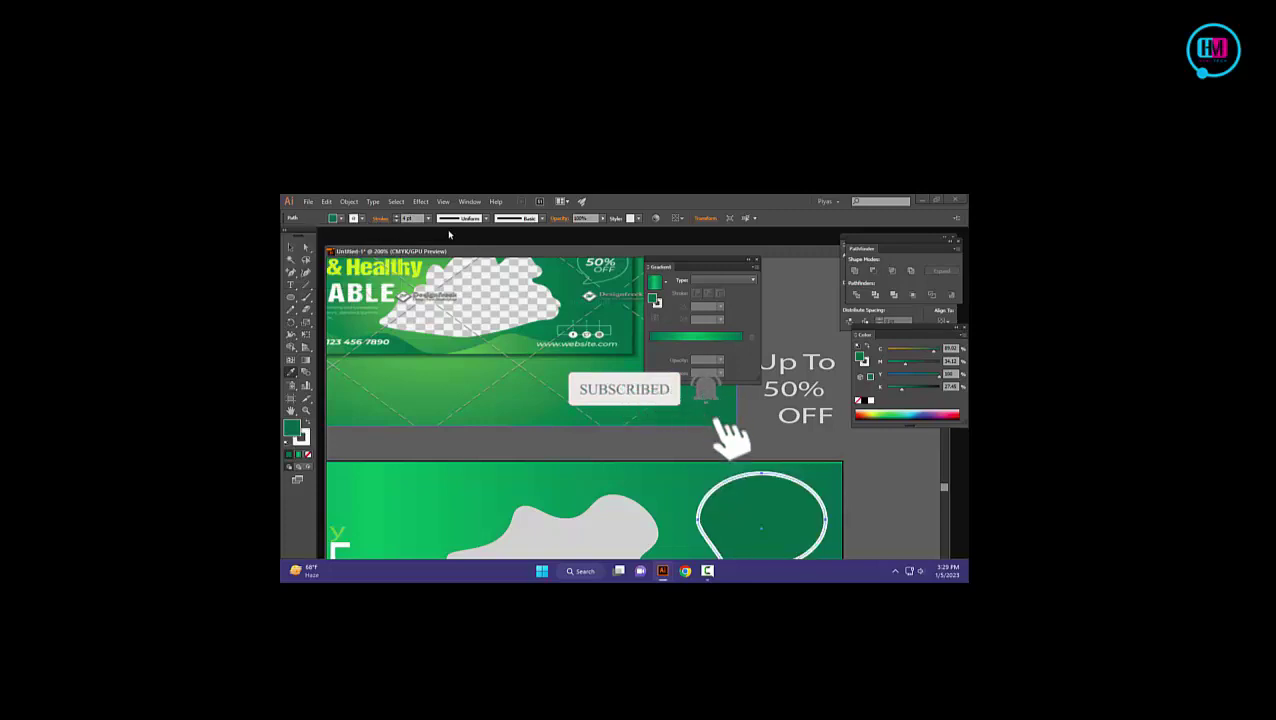
{"action": "left_click", "coordinate": [826, 378]}
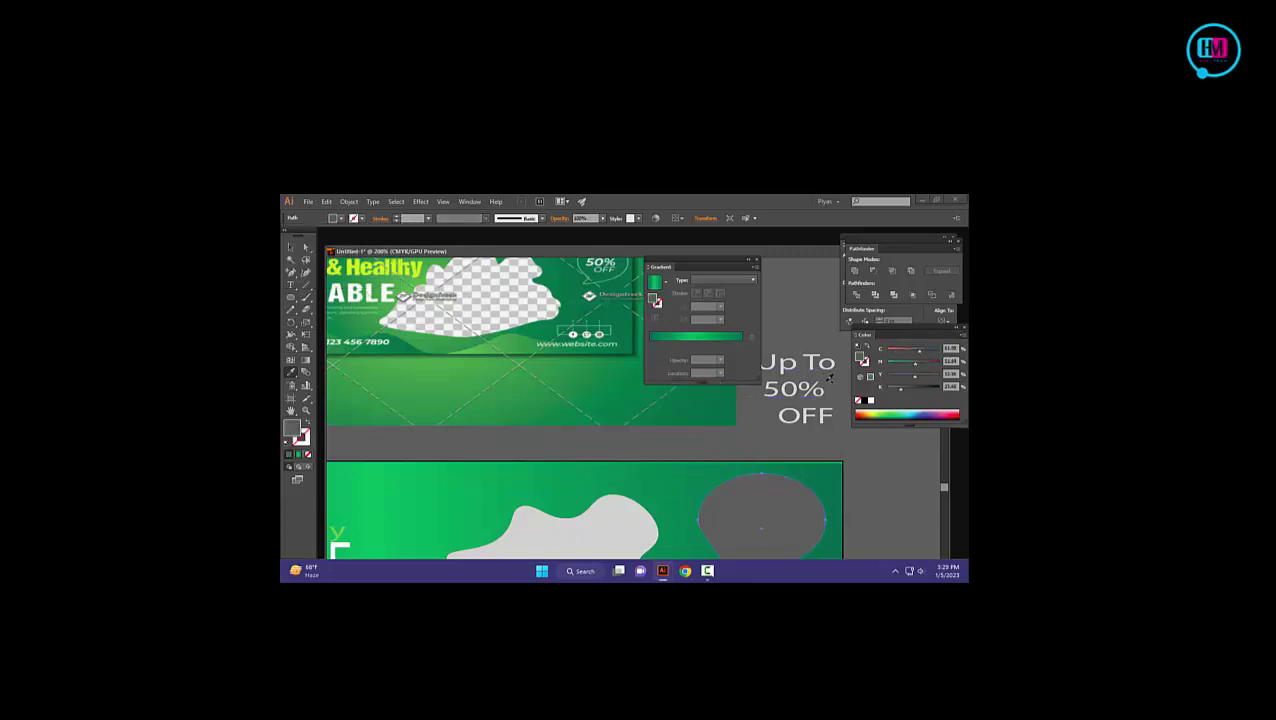
Fill the speech bubble with dark green sampled from the reference badge and outline it with a 3 pt white stroke.
{"action": "left_click", "coordinate": [605, 269]}
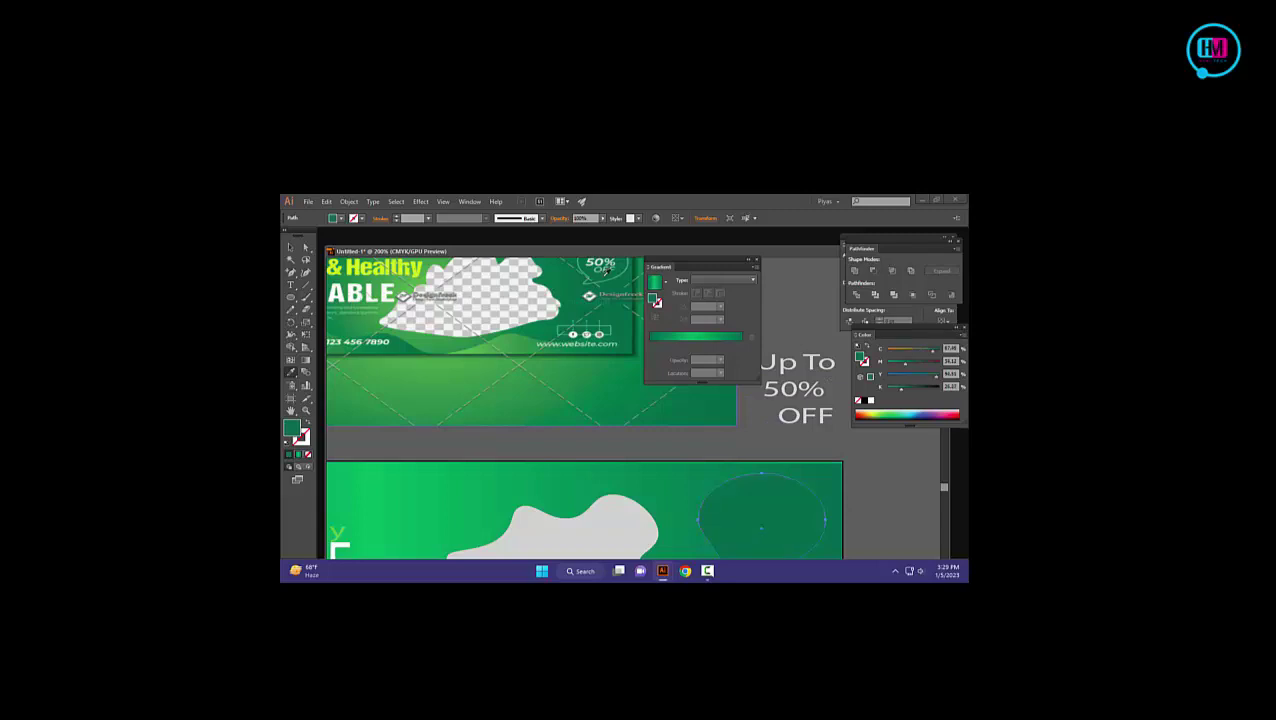
{"action": "scroll", "coordinate": [420, 218], "scroll_direction": "up", "scroll_amount": 3}
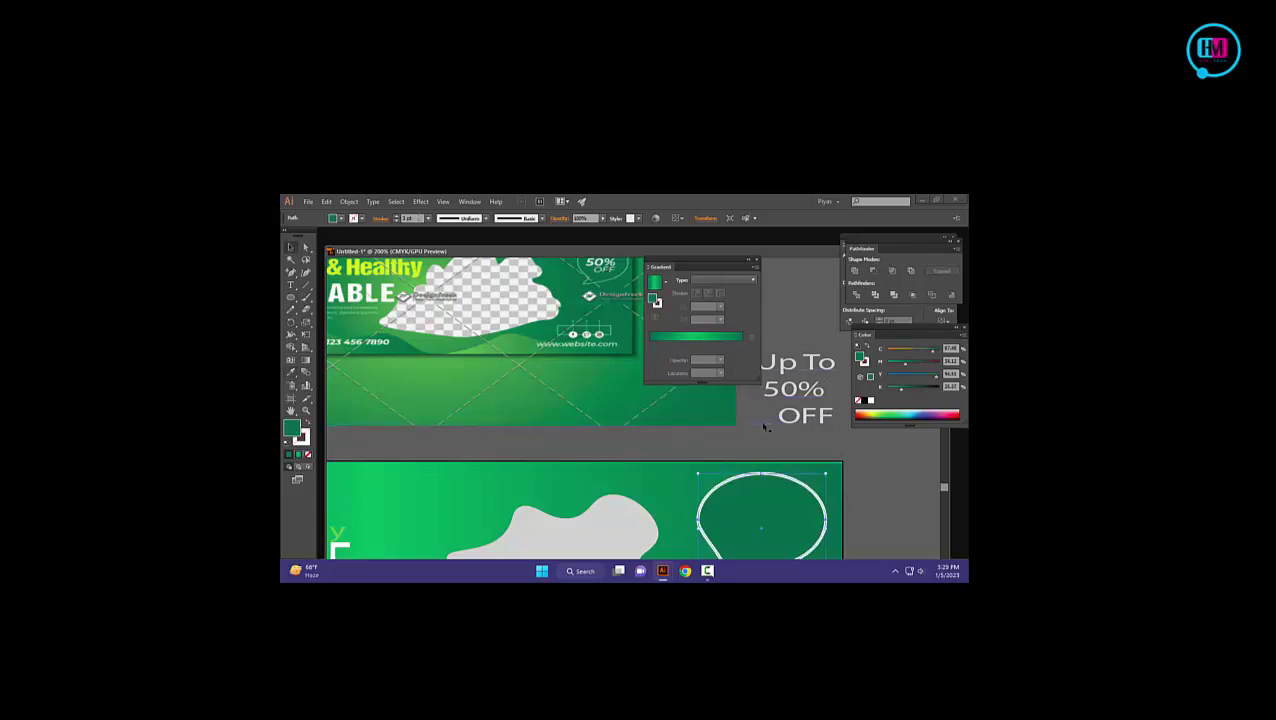
{"action": "left_click", "coordinate": [742, 444]}
Move the "Up To 50% OFF" text into the middle of the speech bubble and deselect it.
{"action": "left_click_drag", "start_coordinate": [810, 392], "coordinate": [775, 524]}
{"action": "scroll", "coordinate": [775, 524], "scroll_direction": "down", "scroll_amount": 3}
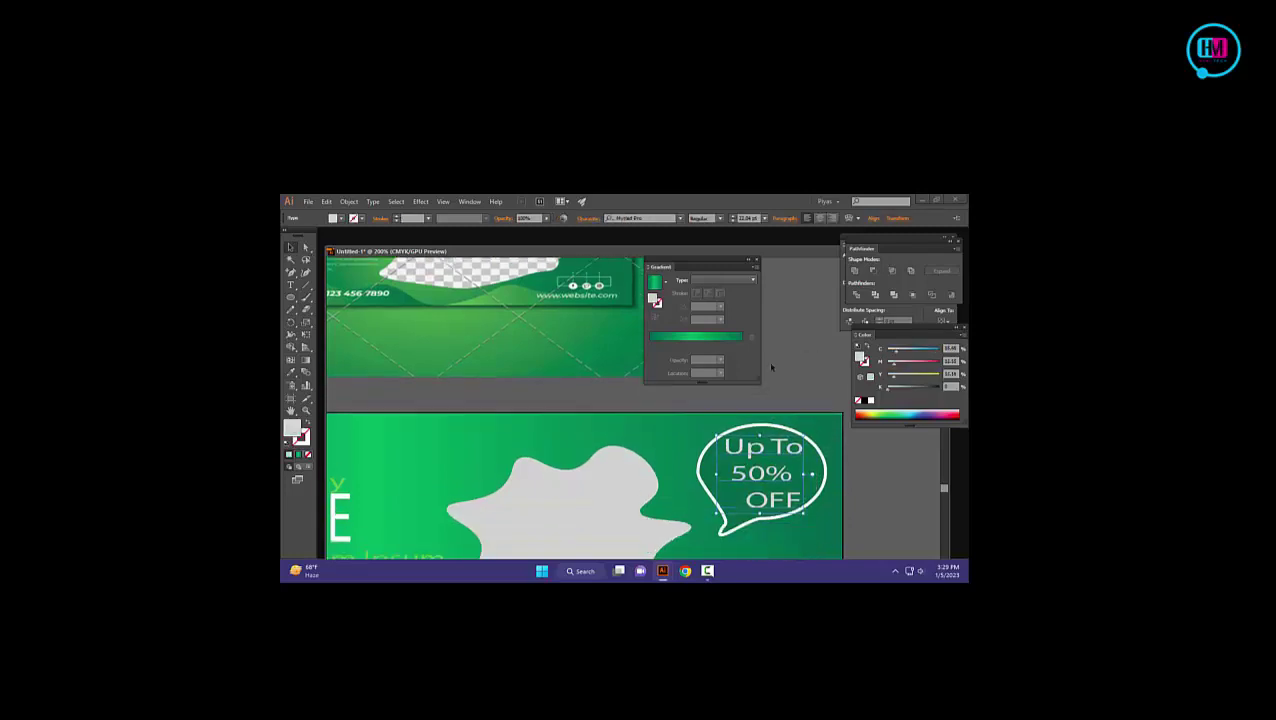
{"action": "scroll", "coordinate": [565, 456], "scroll_direction": "down", "scroll_amount": 2}
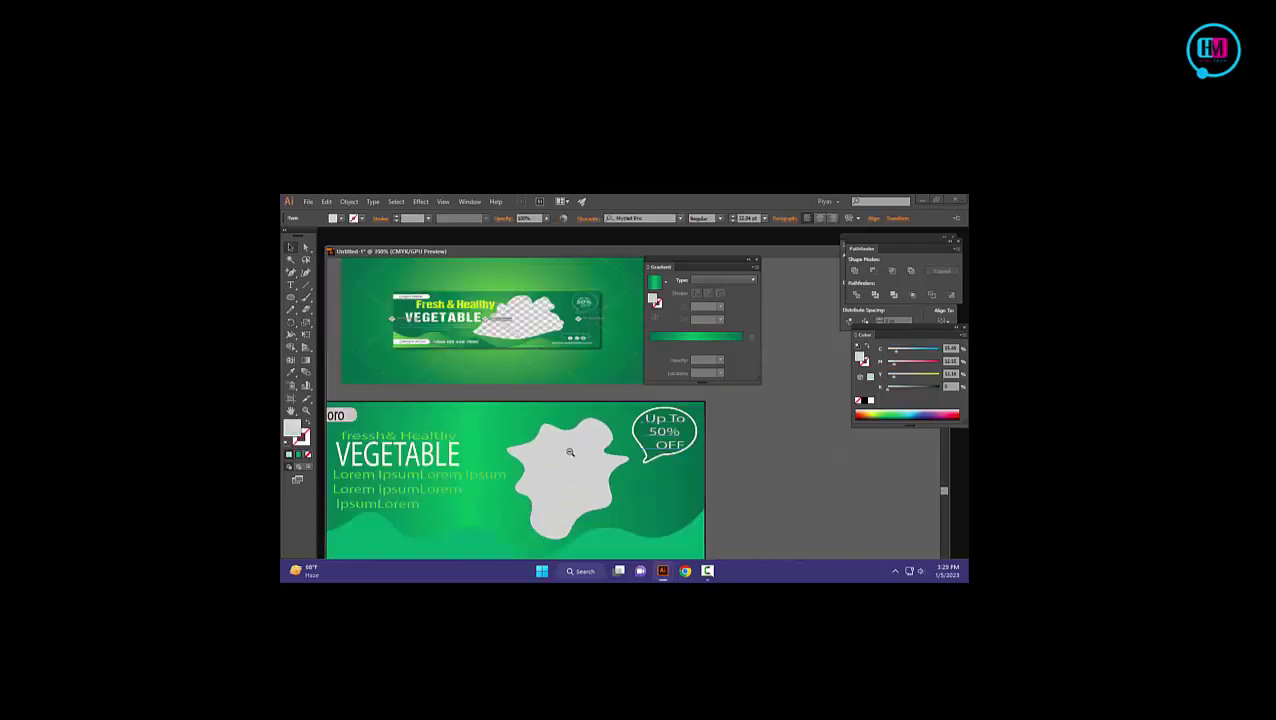
{"action": "scroll", "coordinate": [575, 450], "scroll_direction": "down", "scroll_amount": 1}
{"action": "scroll", "coordinate": [585, 383], "scroll_direction": "down", "scroll_amount": 3}
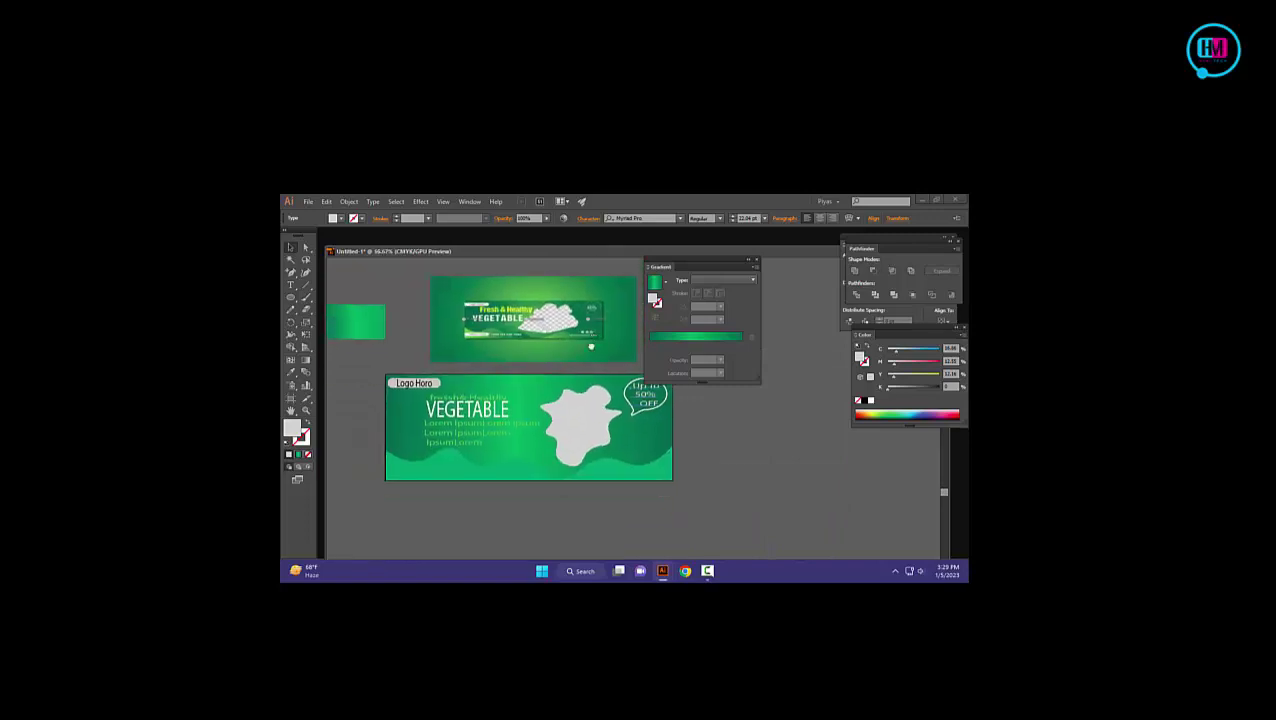
{"action": "scroll", "coordinate": [715, 478], "scroll_direction": "up", "scroll_amount": 1}
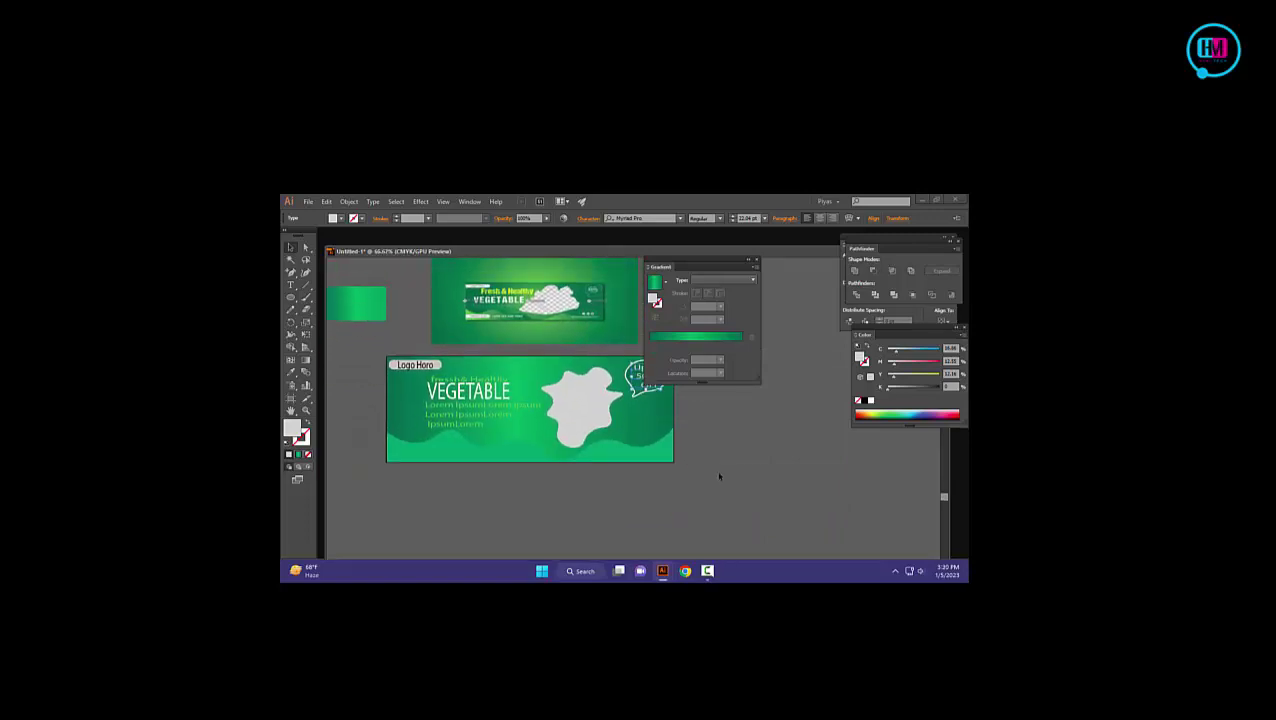
{"action": "left_click", "coordinate": [716, 470]}
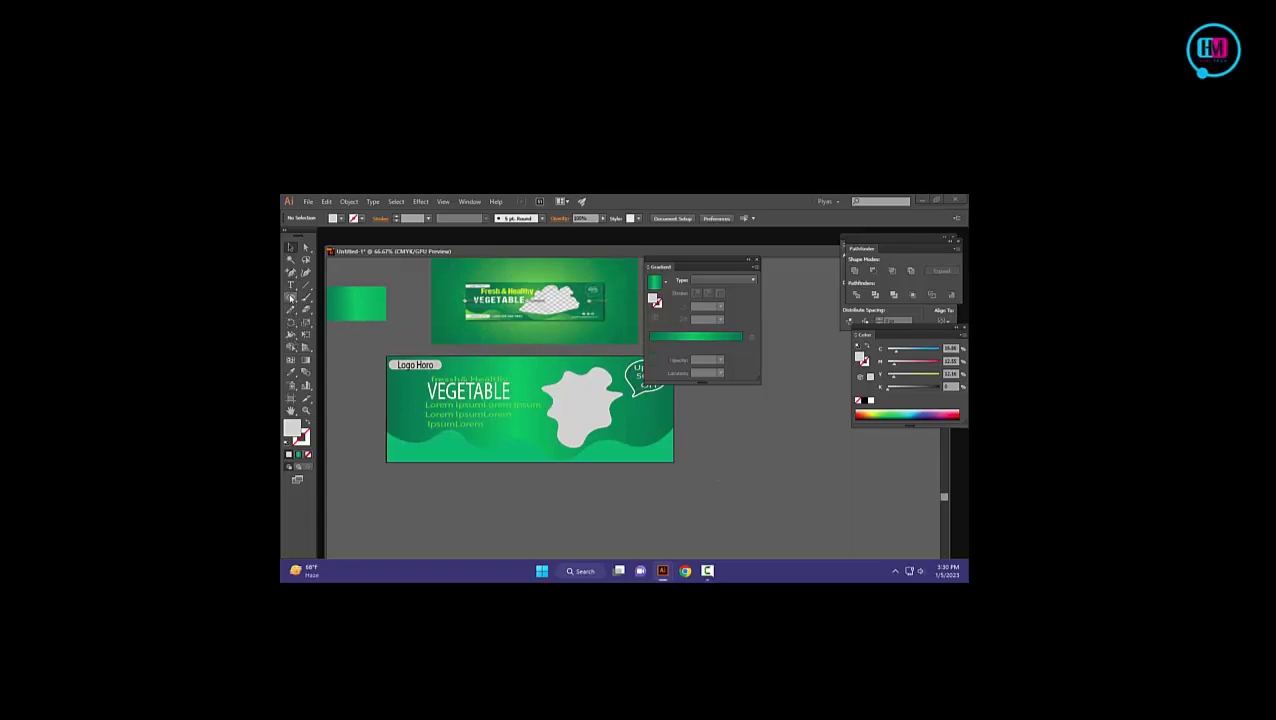
Draw a thin horizontal rectangle on the blank canvas below the banner and set its fill to None.
{"action": "left_click_drag", "start_coordinate": [291, 297], "coordinate": [350, 294]}
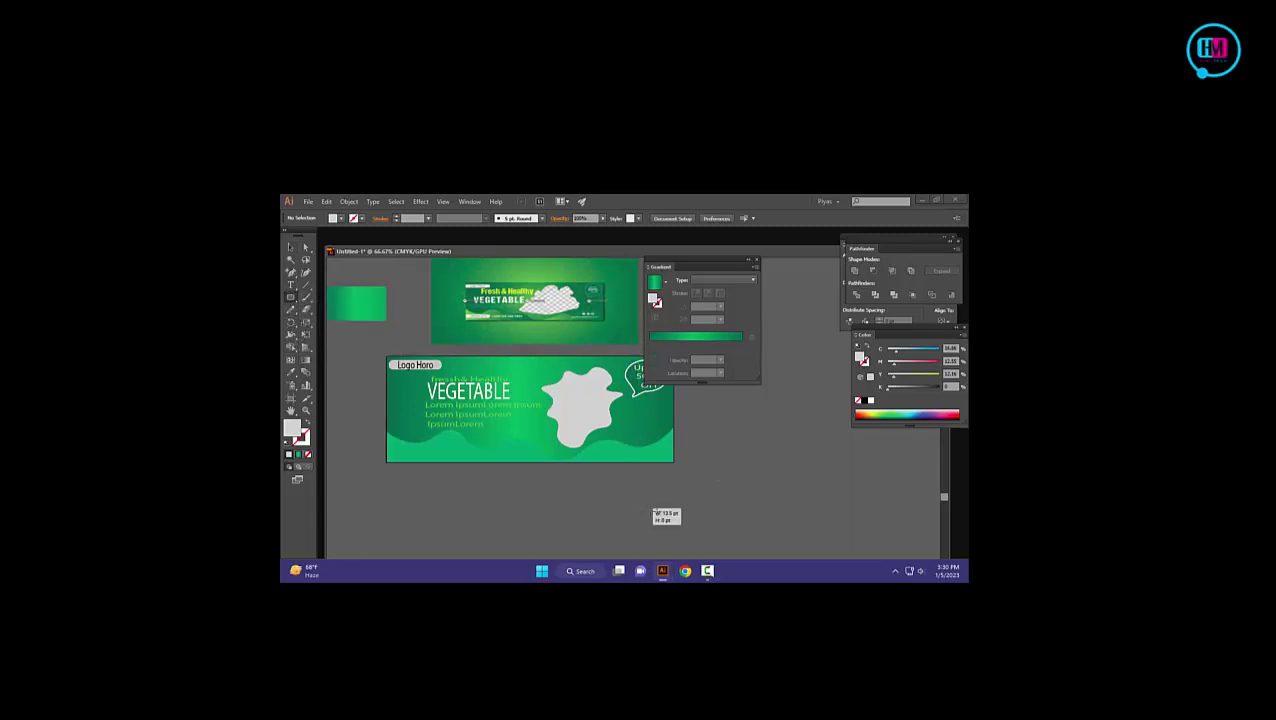
{"action": "left_click_drag", "start_coordinate": [639, 510], "coordinate": [717, 522]}
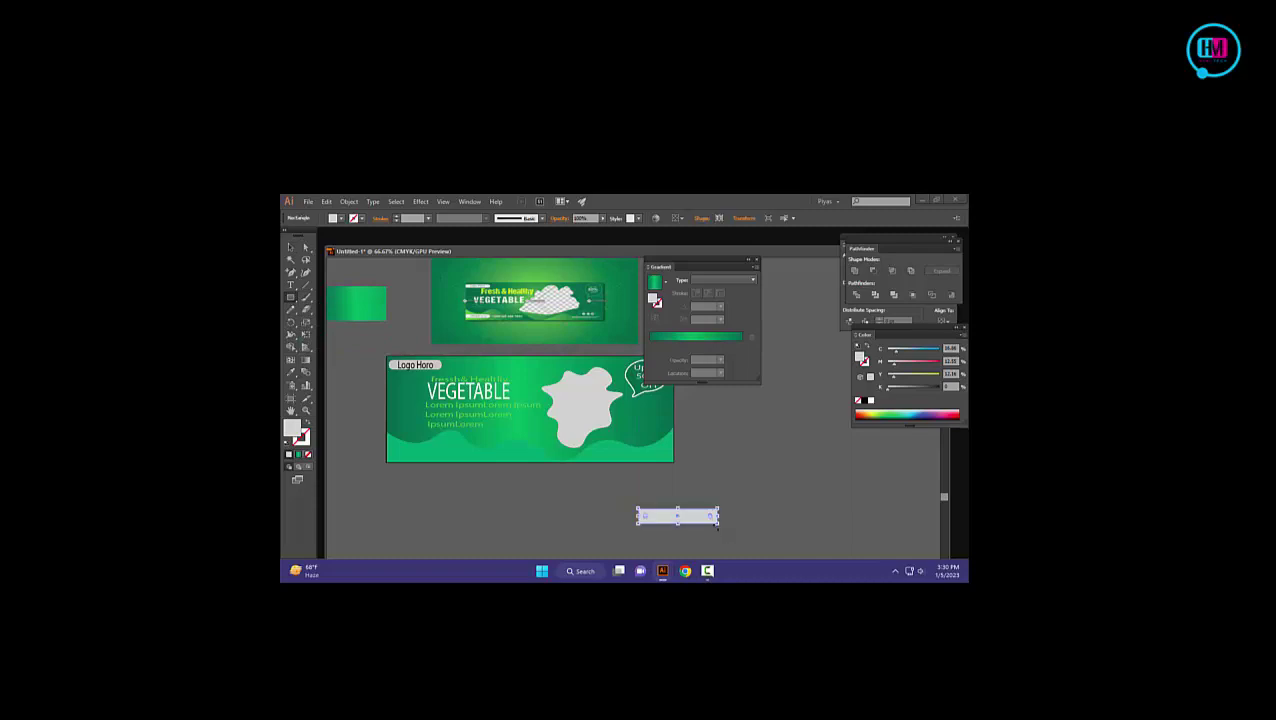
{"action": "left_click", "coordinate": [341, 219]}
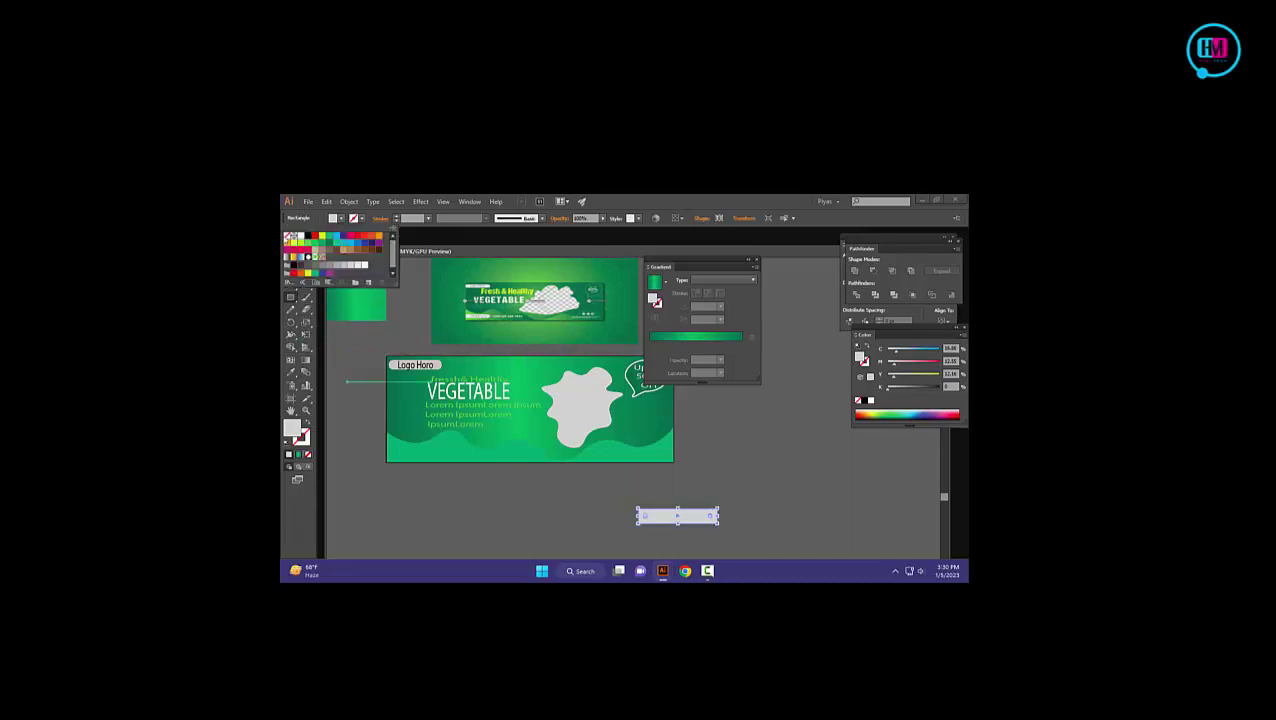
{"action": "left_click", "coordinate": [287, 237]}
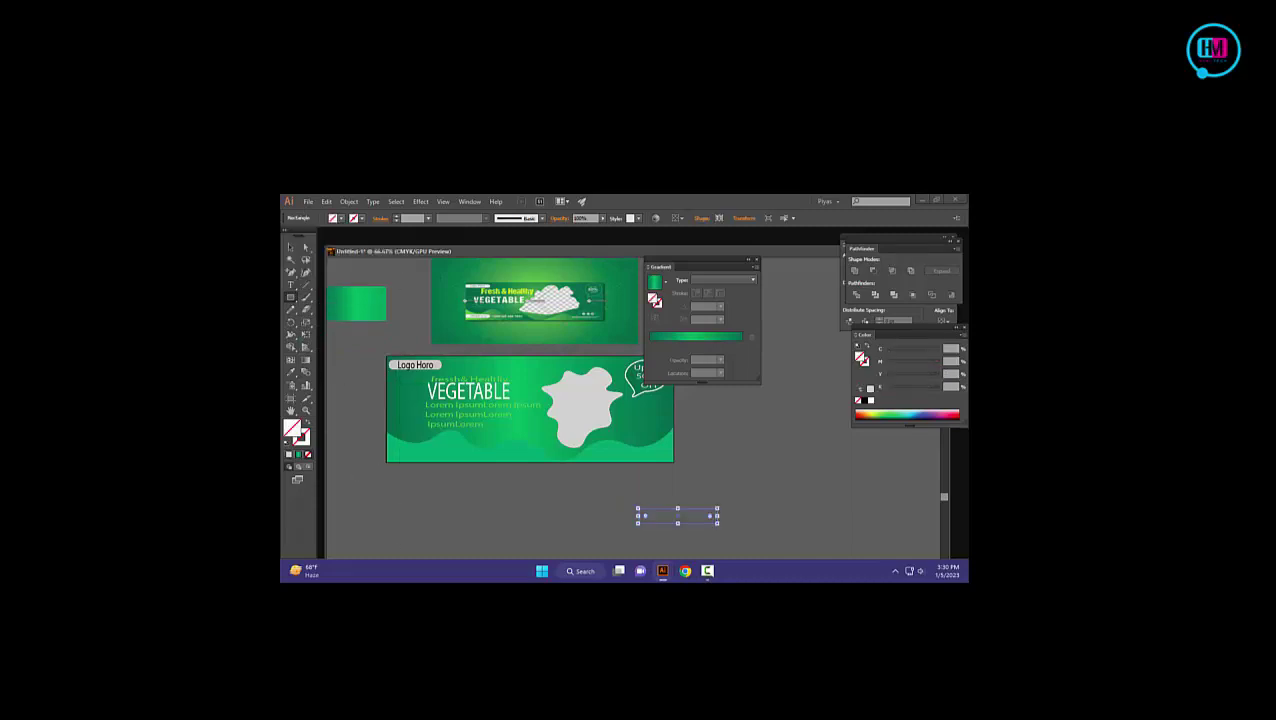
Fill the thin rectangle below the banner with a green picked from the color spectrum and deselect it.
{"action": "left_click", "coordinate": [291, 247]}
{"action": "left_click", "coordinate": [543, 540]}
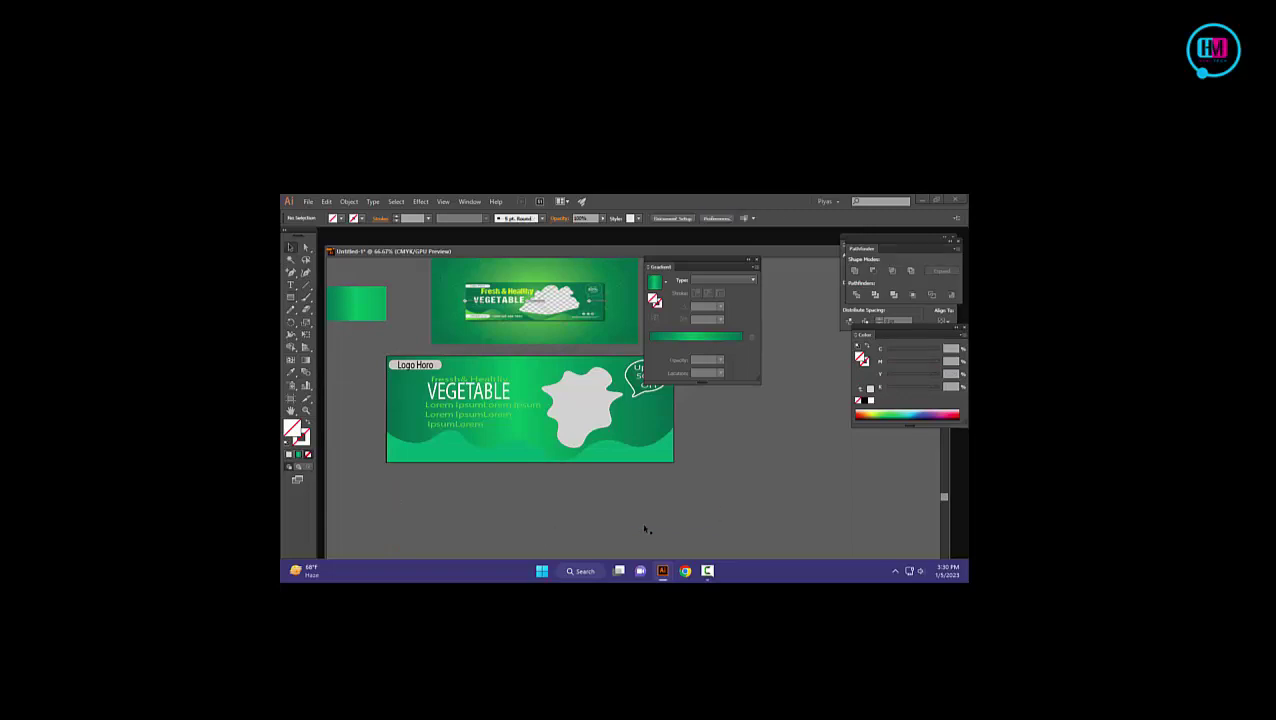
{"action": "left_click", "coordinate": [662, 511]}
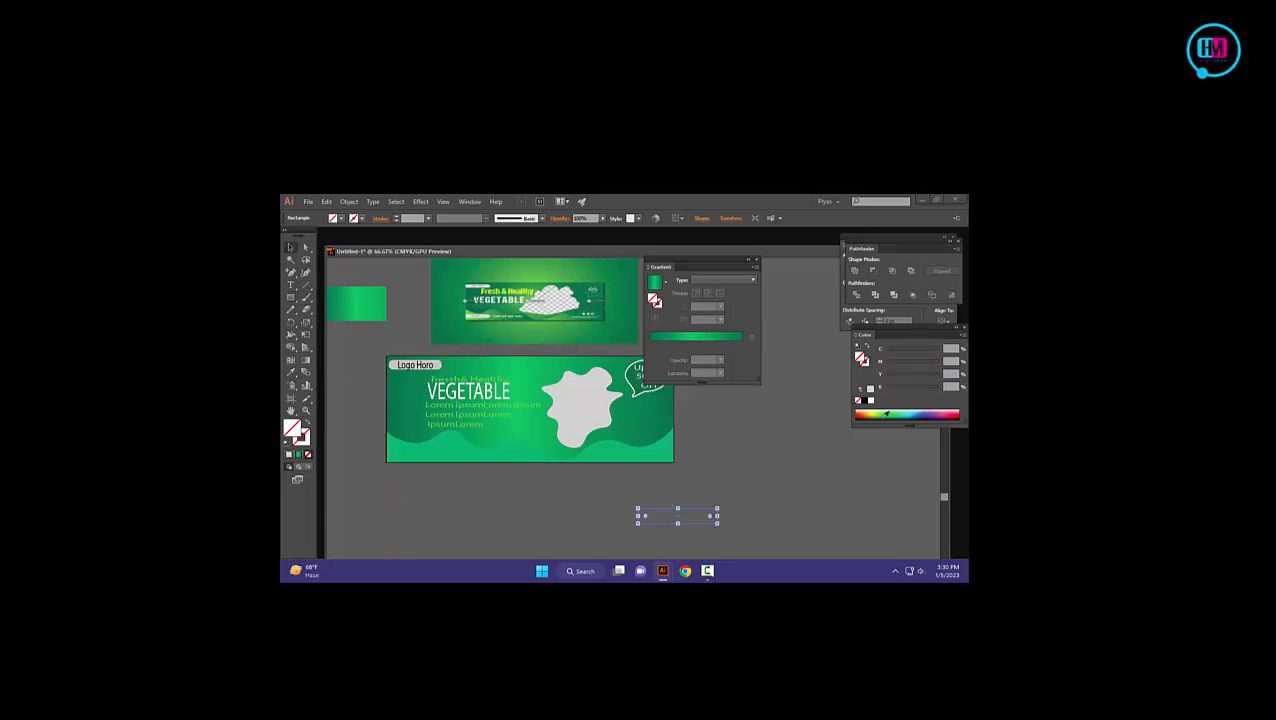
{"action": "left_click", "coordinate": [886, 412]}
{"action": "left_click", "coordinate": [470, 531]}
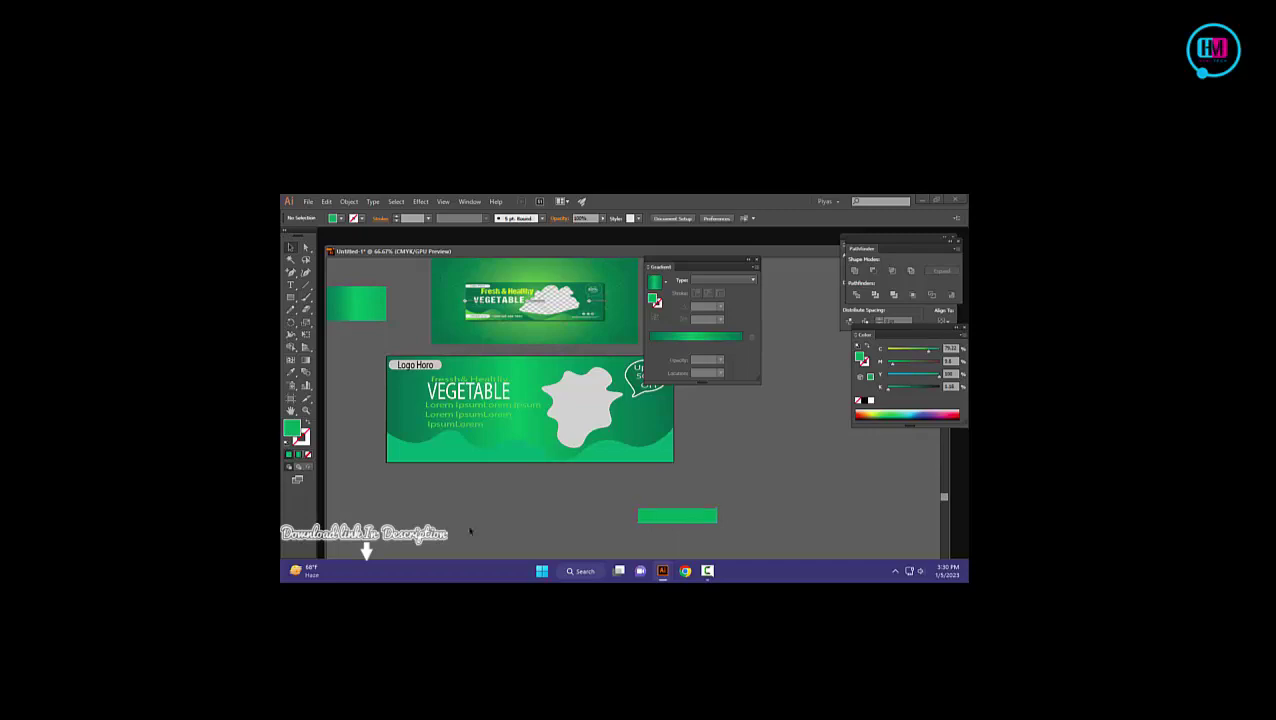
Draw three small green circles in a row just below the green rectangle.
{"action": "scroll", "coordinate": [442, 508], "scroll_direction": "down", "scroll_amount": 1}
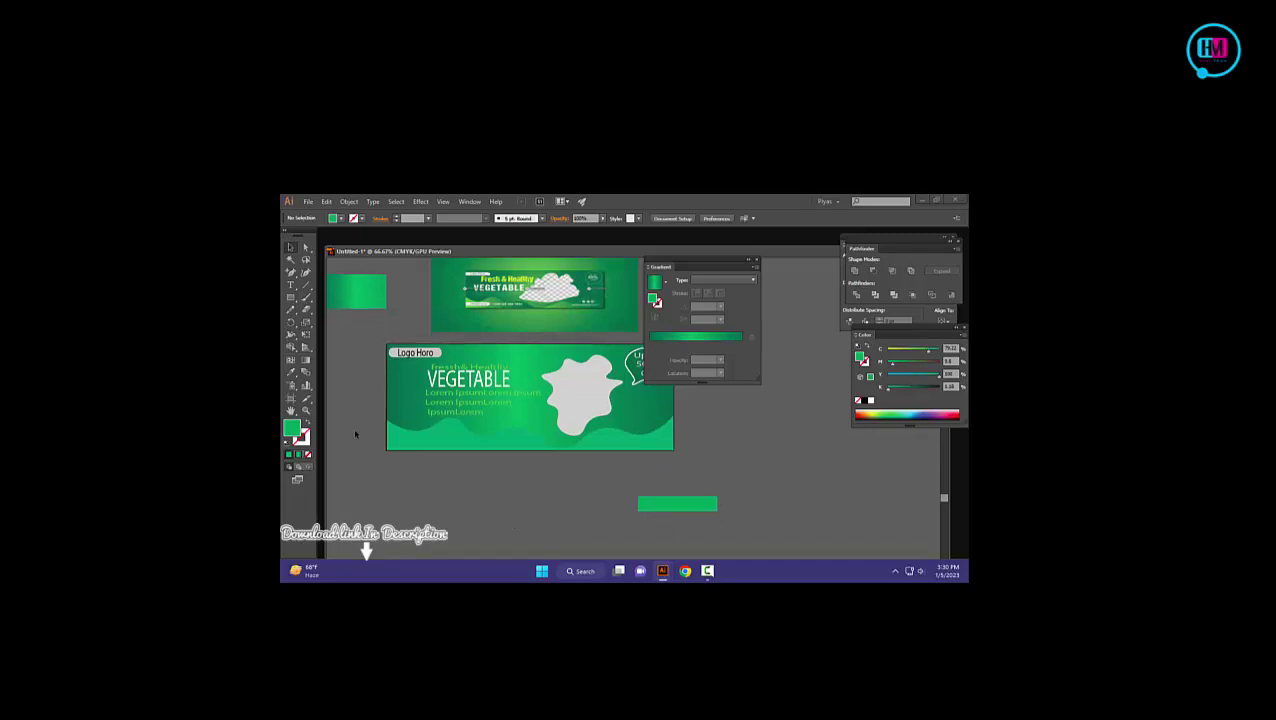
{"action": "left_click_drag", "start_coordinate": [291, 297], "coordinate": [318, 310]}
{"action": "left_click_drag", "start_coordinate": [650, 526], "coordinate": [712, 537]}
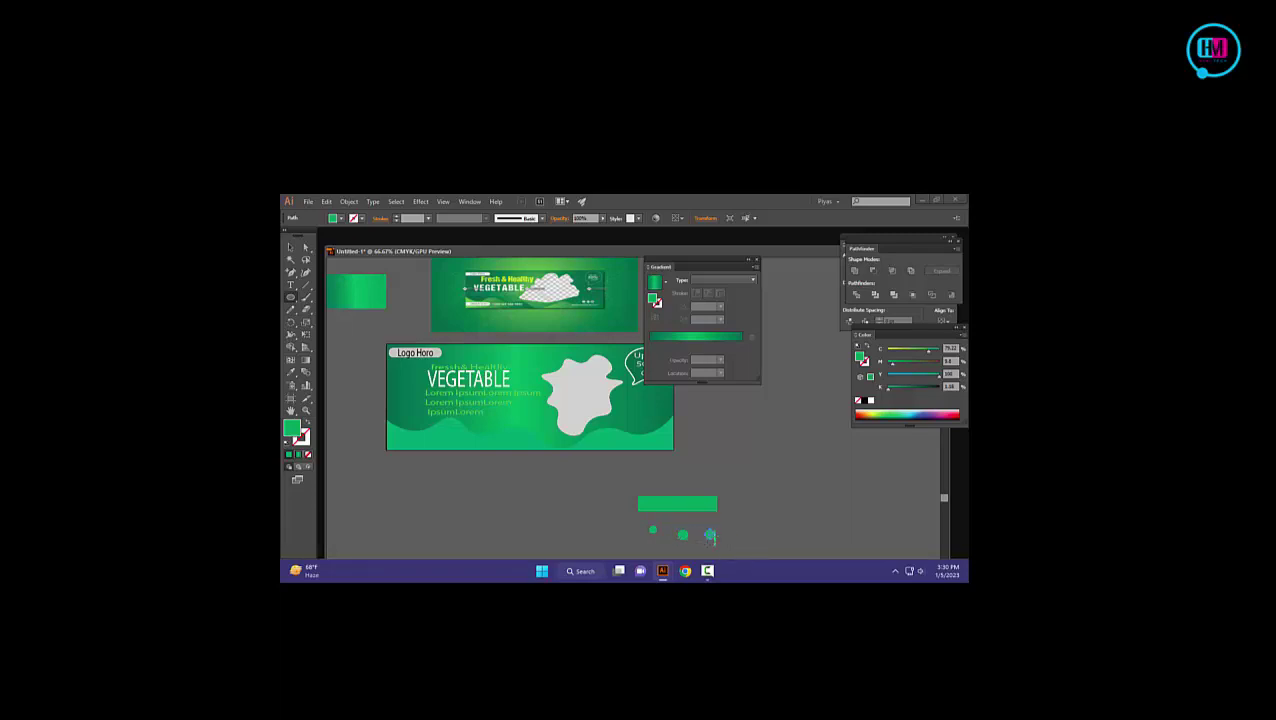
Rearrange the small circles into an evenly spaced row of three equal circles under the rectangle.
{"action": "left_click", "coordinate": [290, 247]}
{"action": "left_click", "coordinate": [659, 534]}
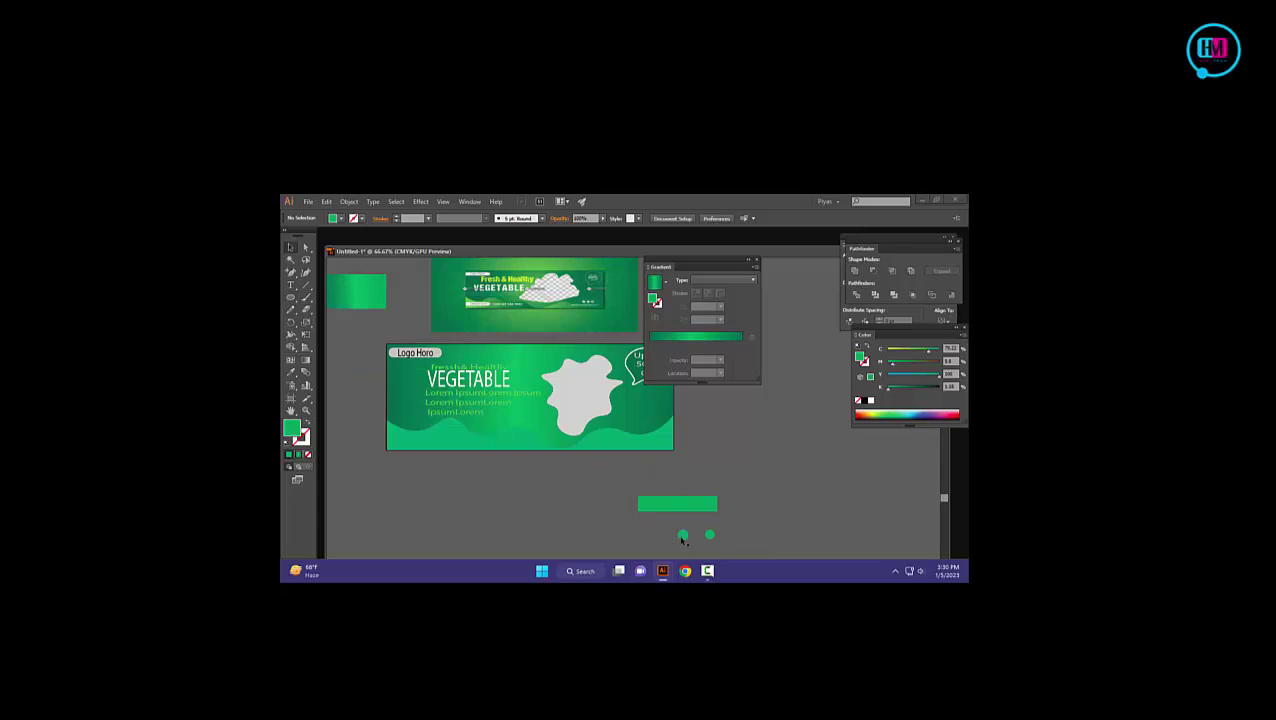
{"action": "mouse_move", "coordinate": [682, 538]}
{"action": "left_mouse_down"}
{"action": "mouse_move", "coordinate": [711, 538]}
{"action": "mouse_move", "coordinate": [705, 525]}
{"action": "mouse_move", "coordinate": [650, 527]}
{"action": "mouse_move", "coordinate": [699, 527]}
{"action": "mouse_move", "coordinate": [676, 526]}
{"action": "left_mouse_up"}
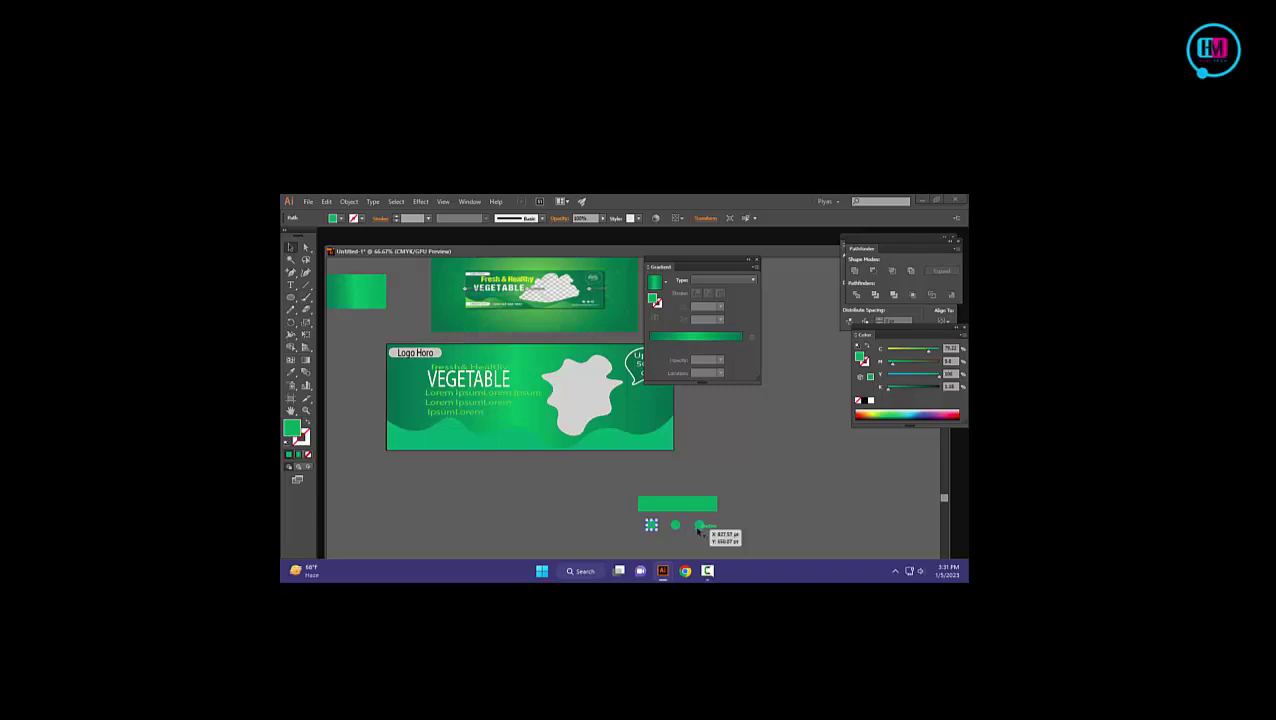
Recolor the three small circles with the light grey sampled from the banner's blob shape.
{"action": "left_click", "coordinate": [698, 527]}
{"action": "key", "text": "i"}
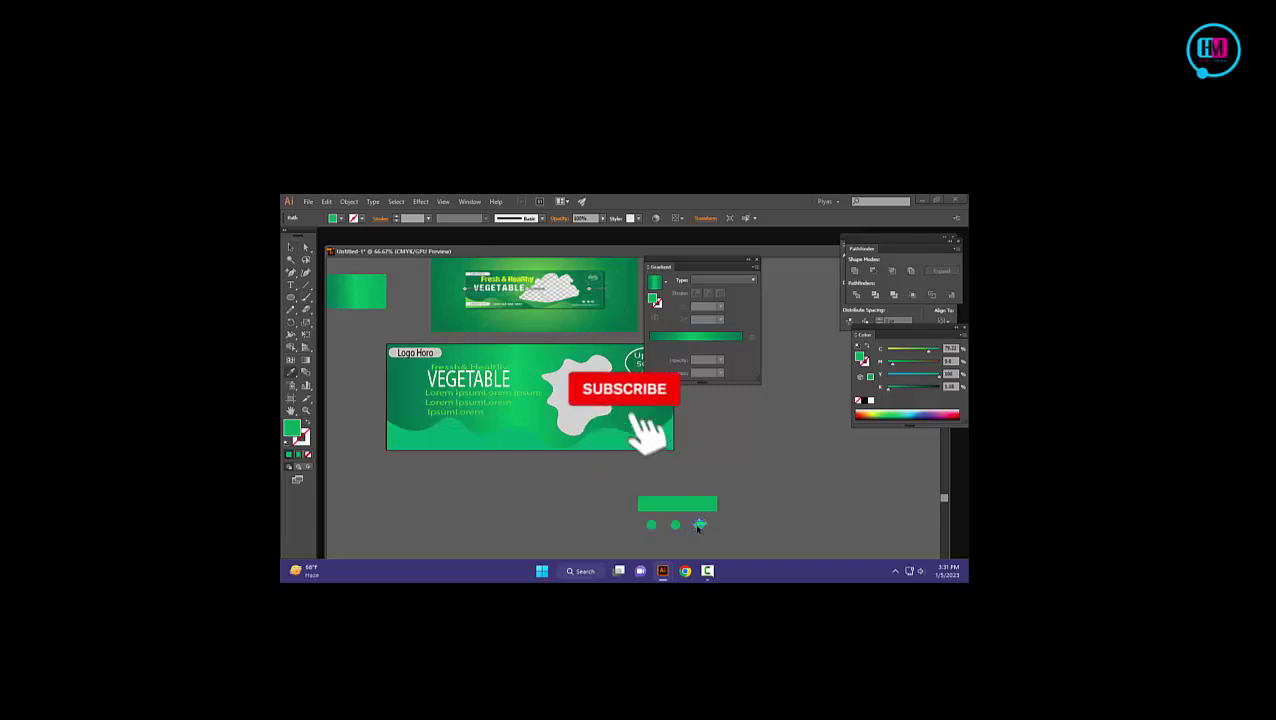
{"action": "left_click", "coordinate": [596, 408]}
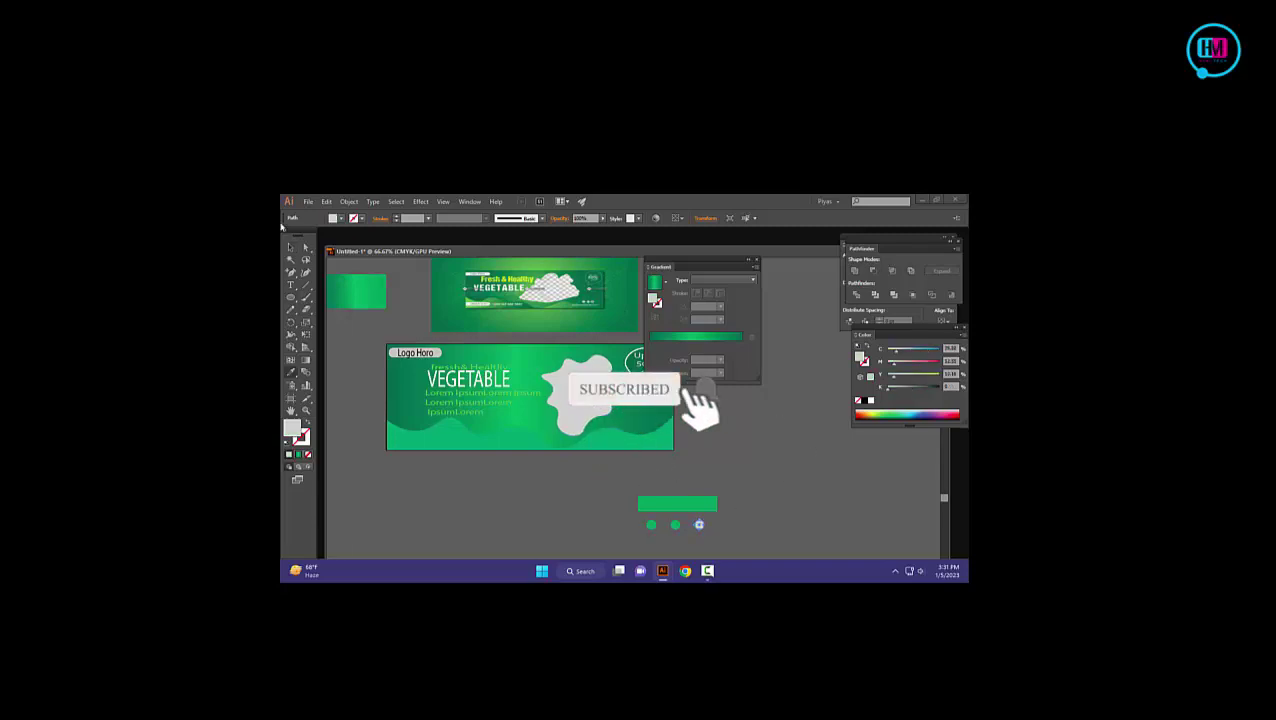
{"action": "key", "text": "v"}
{"action": "left_click", "coordinate": [675, 527]}
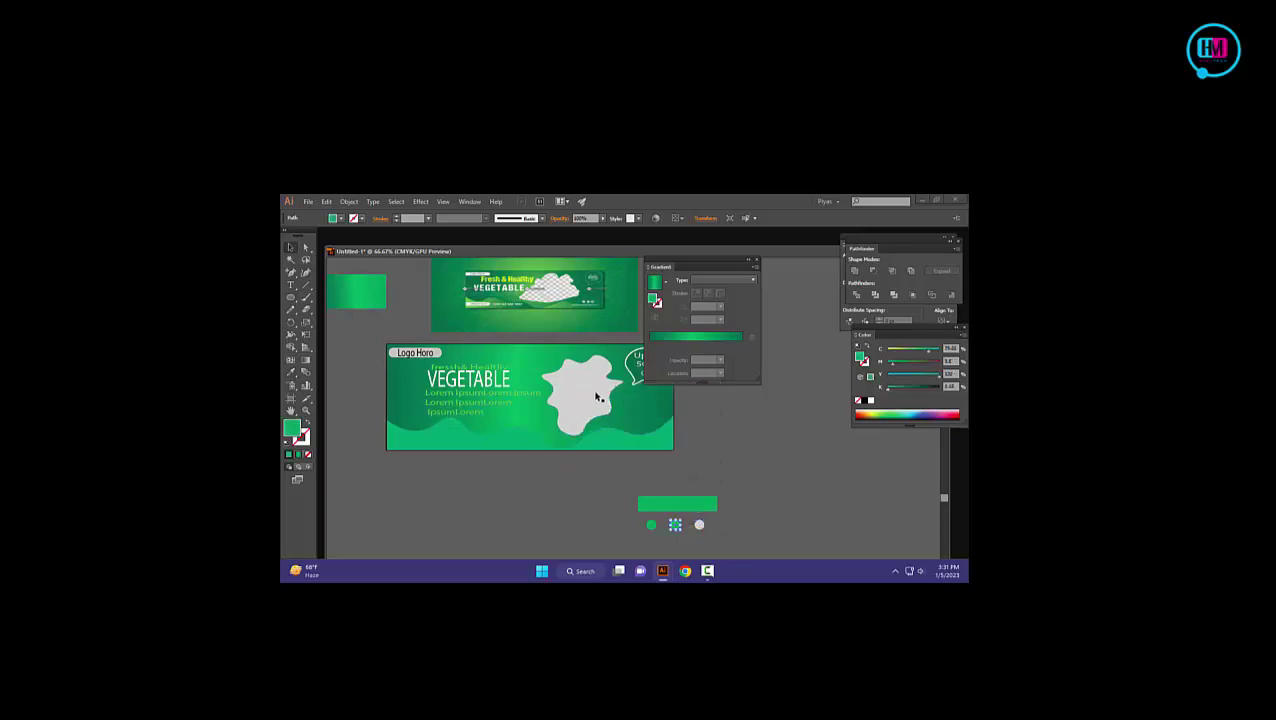
{"action": "key", "text": "i"}
{"action": "left_click", "coordinate": [590, 392]}
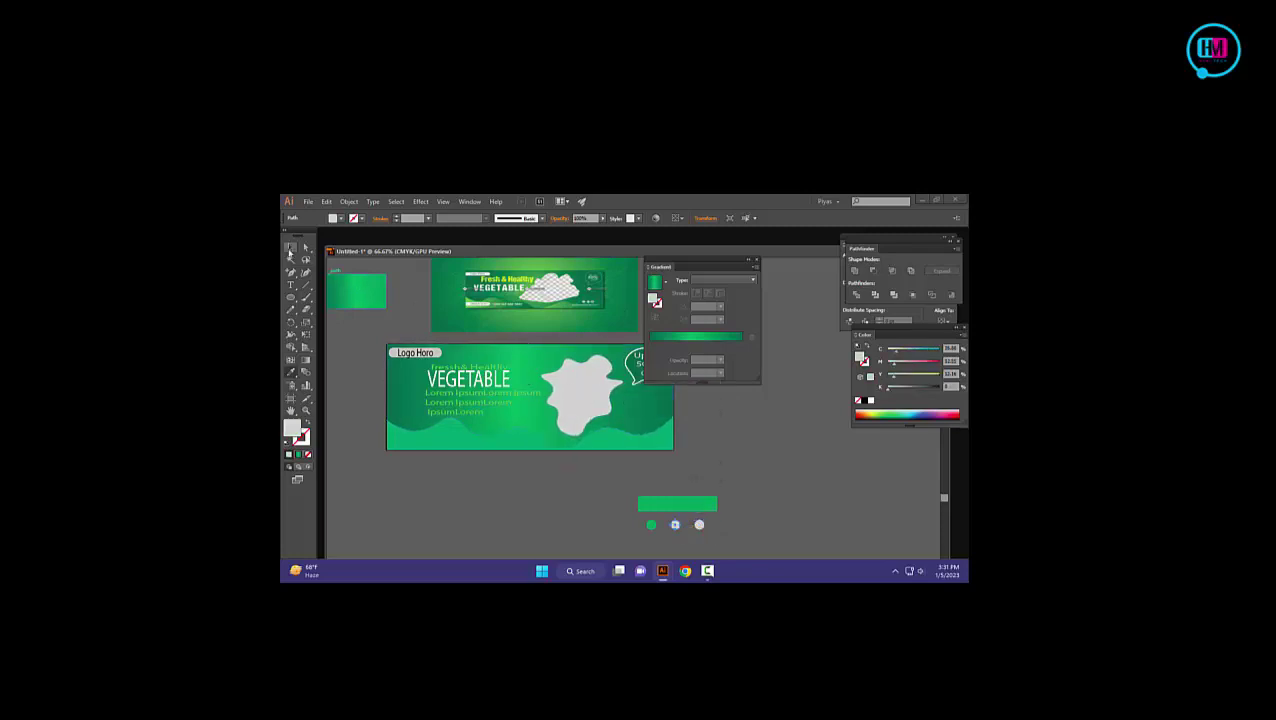
{"action": "left_click", "coordinate": [290, 248]}
{"action": "left_click", "coordinate": [650, 525]}
{"action": "key", "text": "i"}
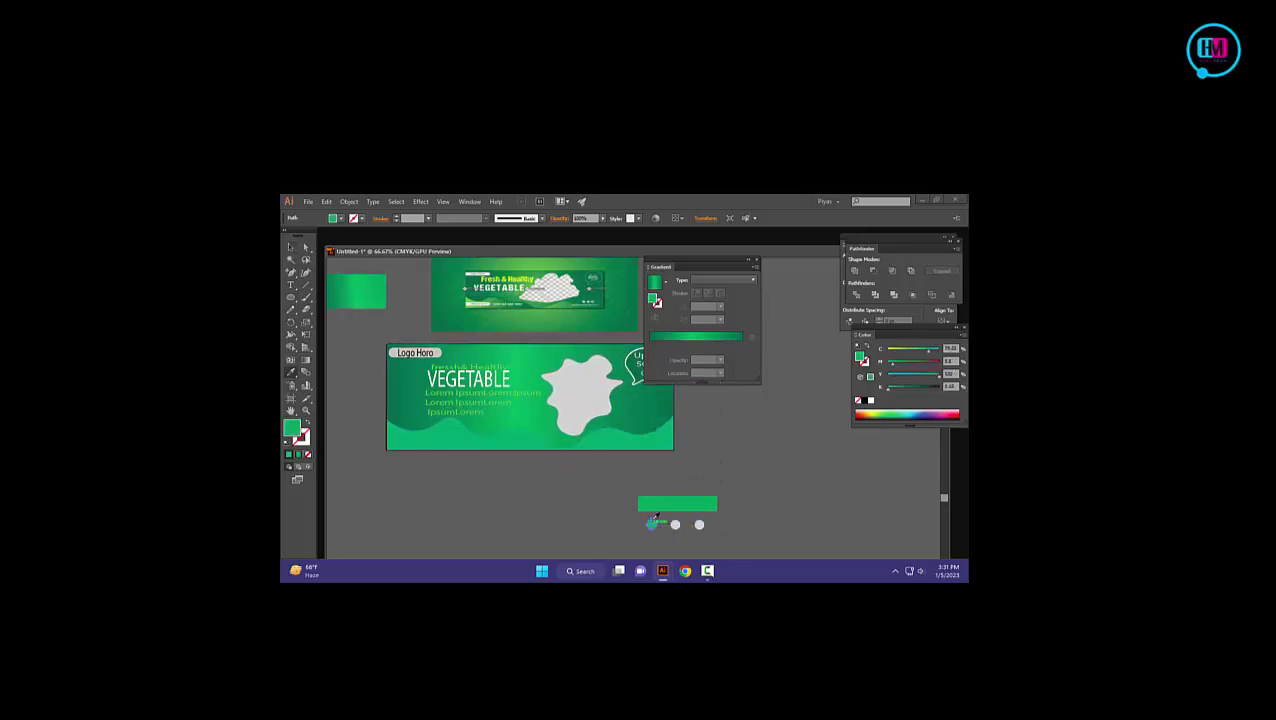
{"action": "left_click", "coordinate": [589, 389]}
{"action": "key", "text": "v"}
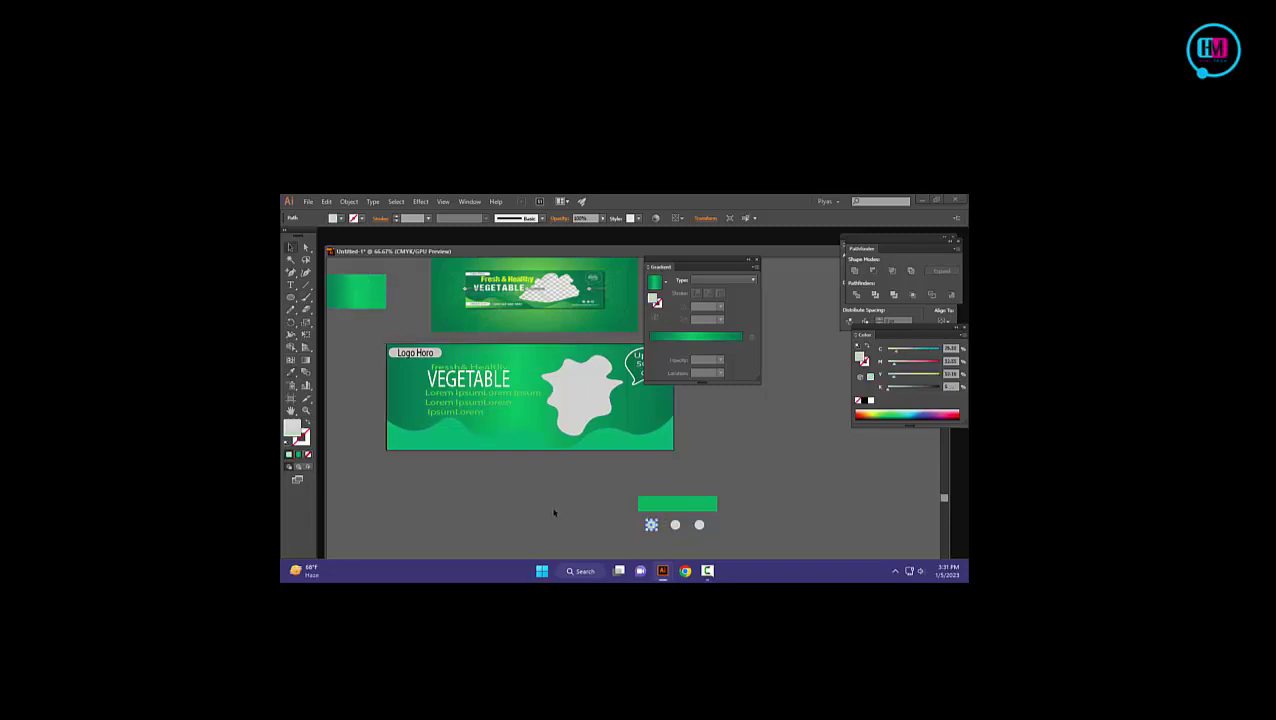
Give the green rectangle a thick white outline and deselect it.
{"action": "left_click", "coordinate": [664, 500]}
{"action": "left_click", "coordinate": [361, 219]}
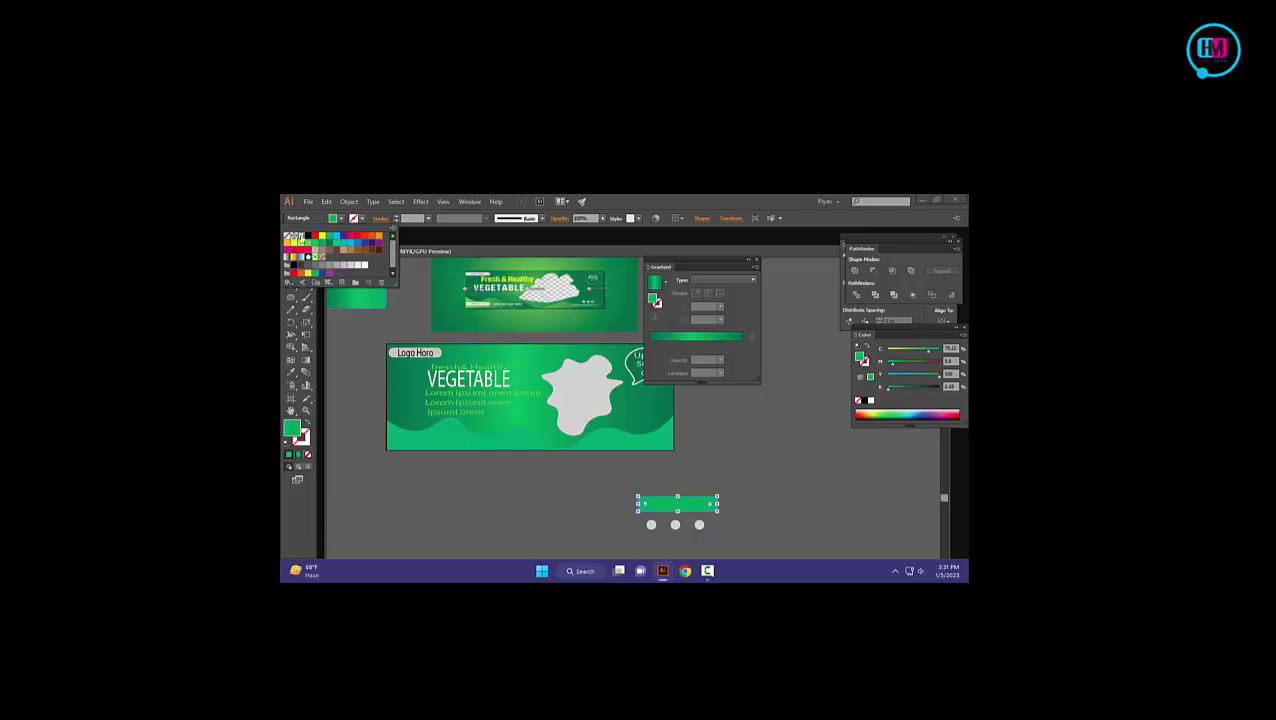
{"action": "left_click", "coordinate": [301, 237]}
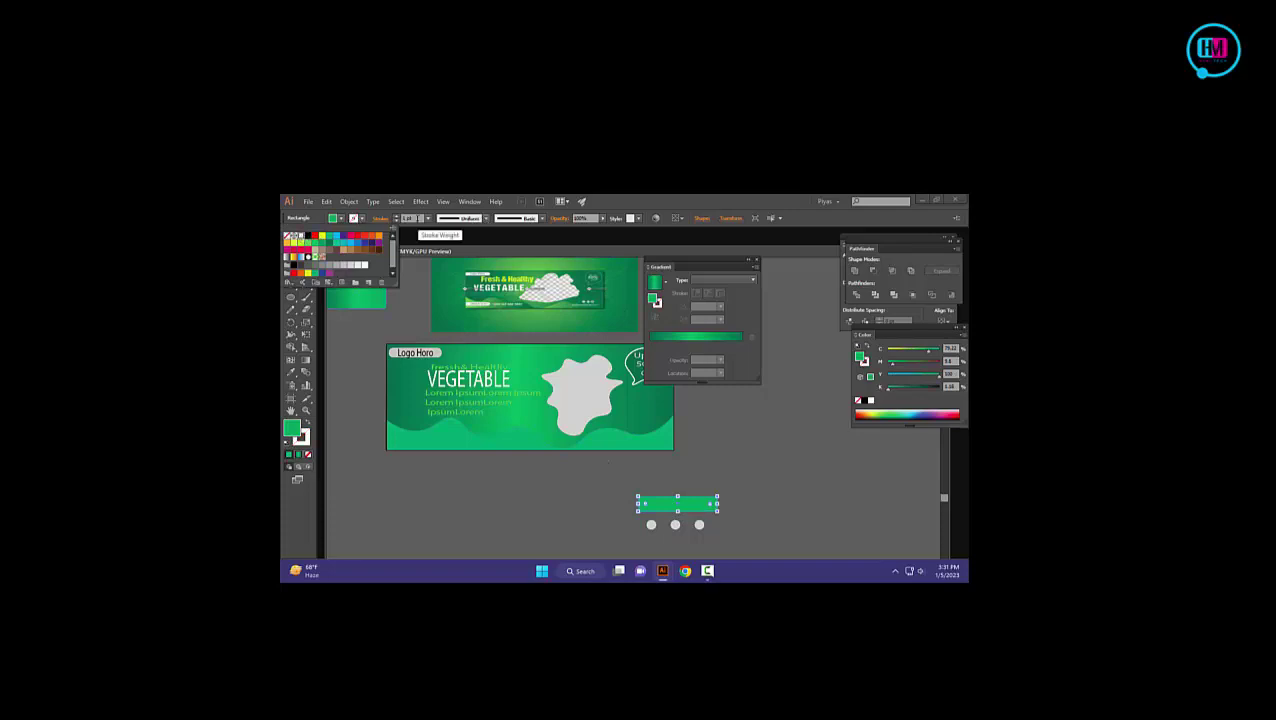
{"action": "left_click", "coordinate": [418, 218]}
{"action": "key", "text": "Up"}
{"action": "key", "text": "Up"}
{"action": "key", "text": "Up"}
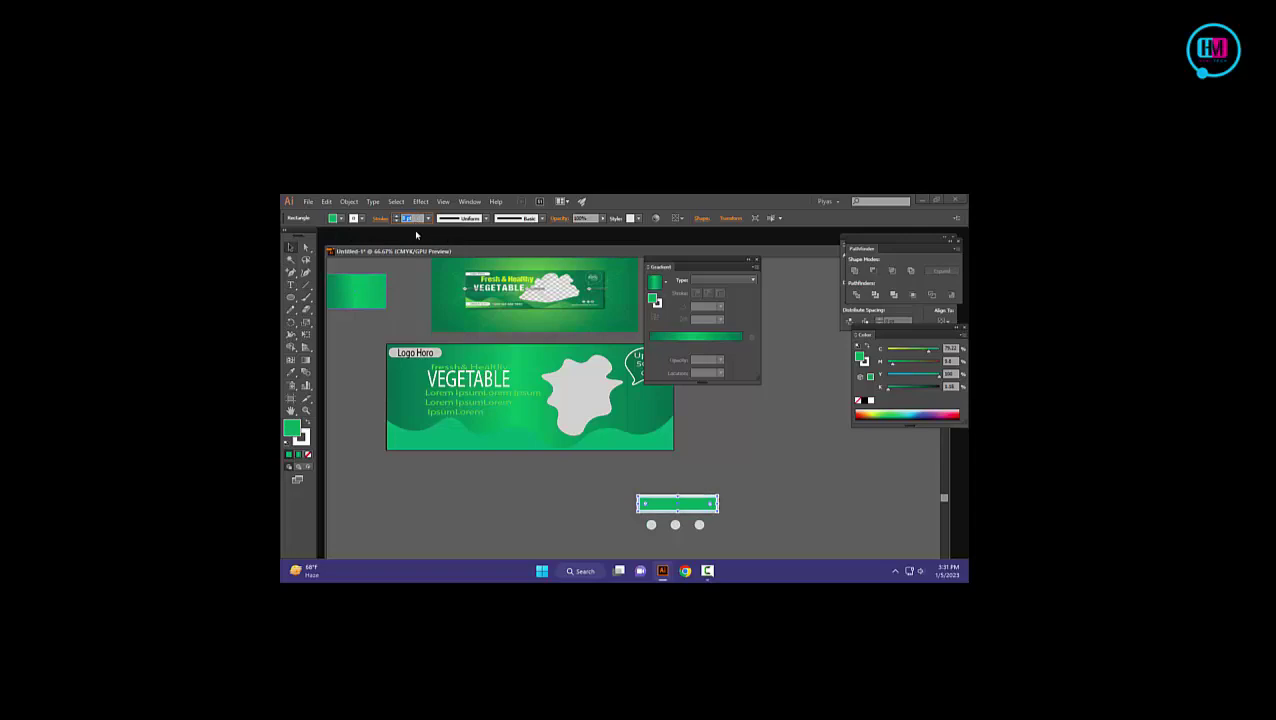
{"action": "left_click", "coordinate": [290, 248]}
{"action": "left_click", "coordinate": [355, 457]}
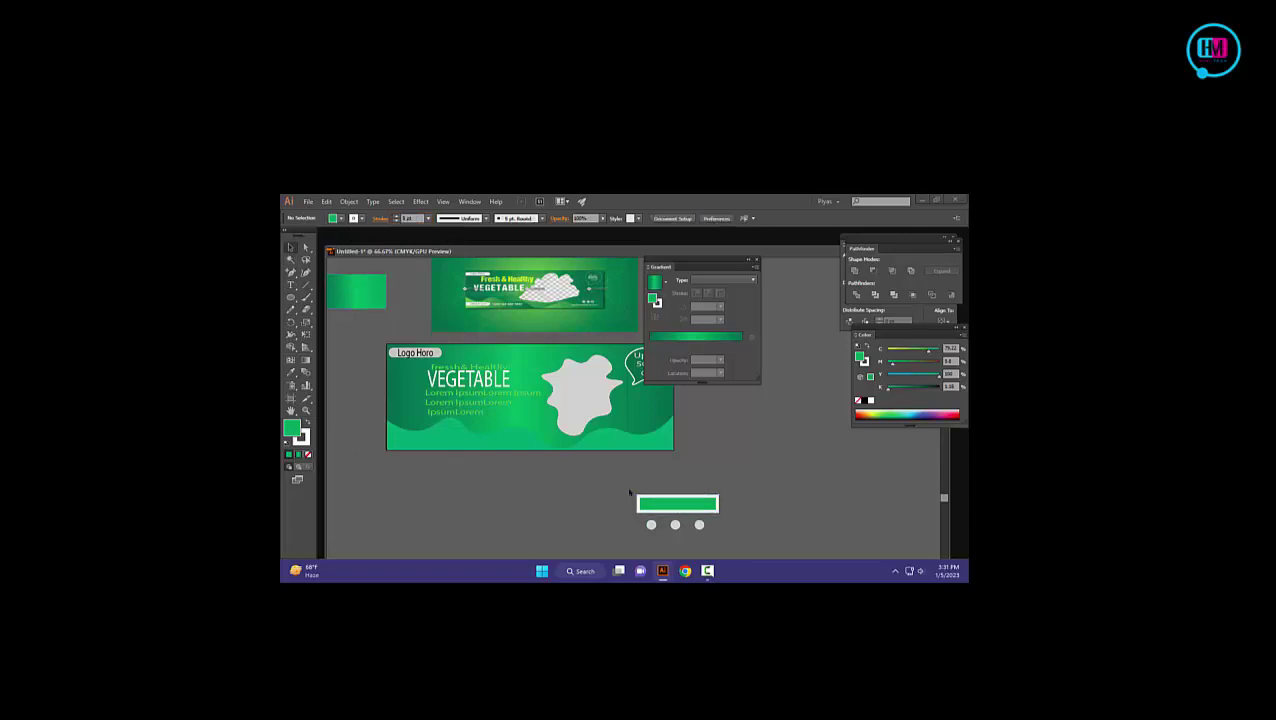
Line up the three grey circles along the rectangle's lower edge and delete the leftover green circle beneath it.
{"action": "left_click_drag", "start_coordinate": [650, 527], "coordinate": [700, 517]}
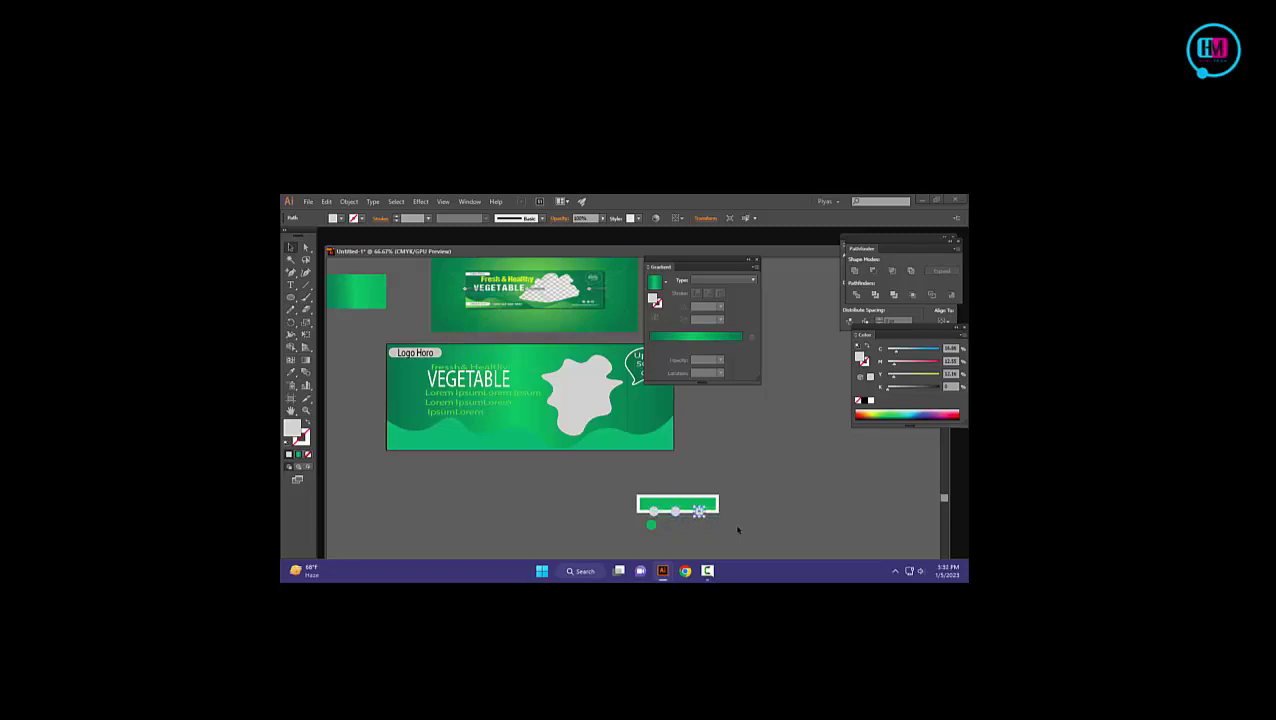
{"action": "left_click", "coordinate": [703, 543]}
{"action": "left_click", "coordinate": [652, 526]}
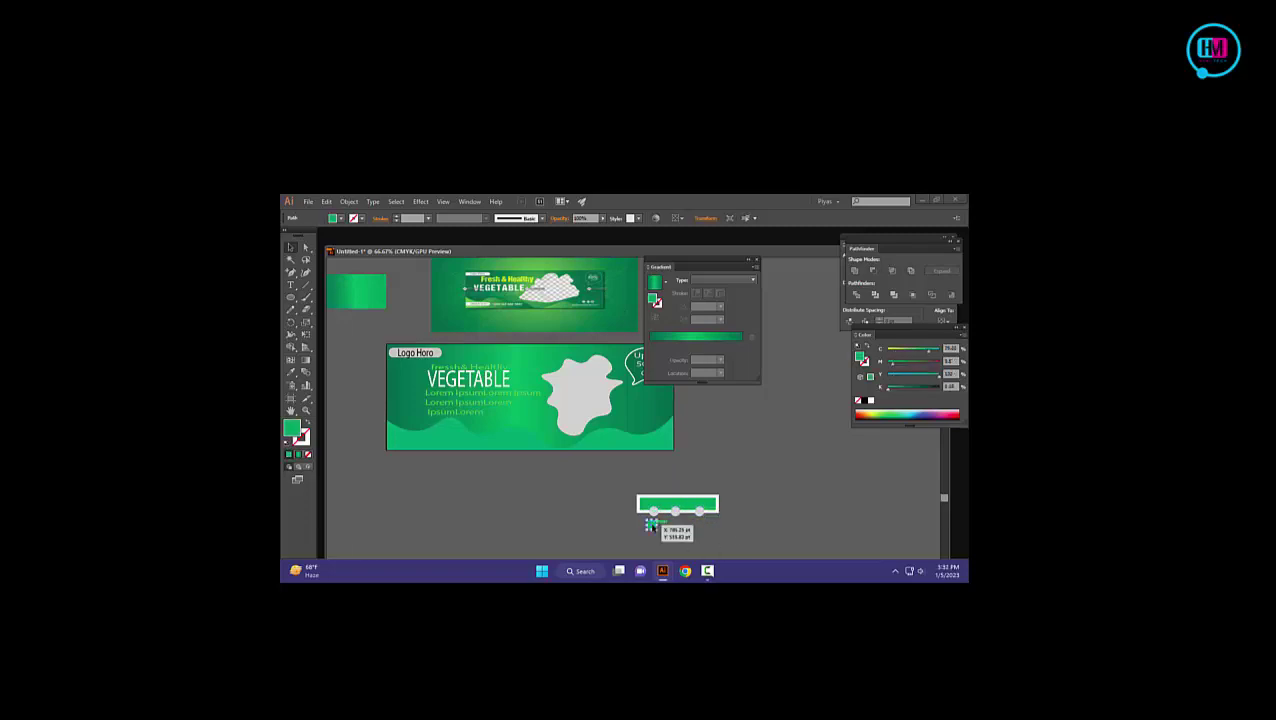
{"action": "double_click", "coordinate": [651, 526]}
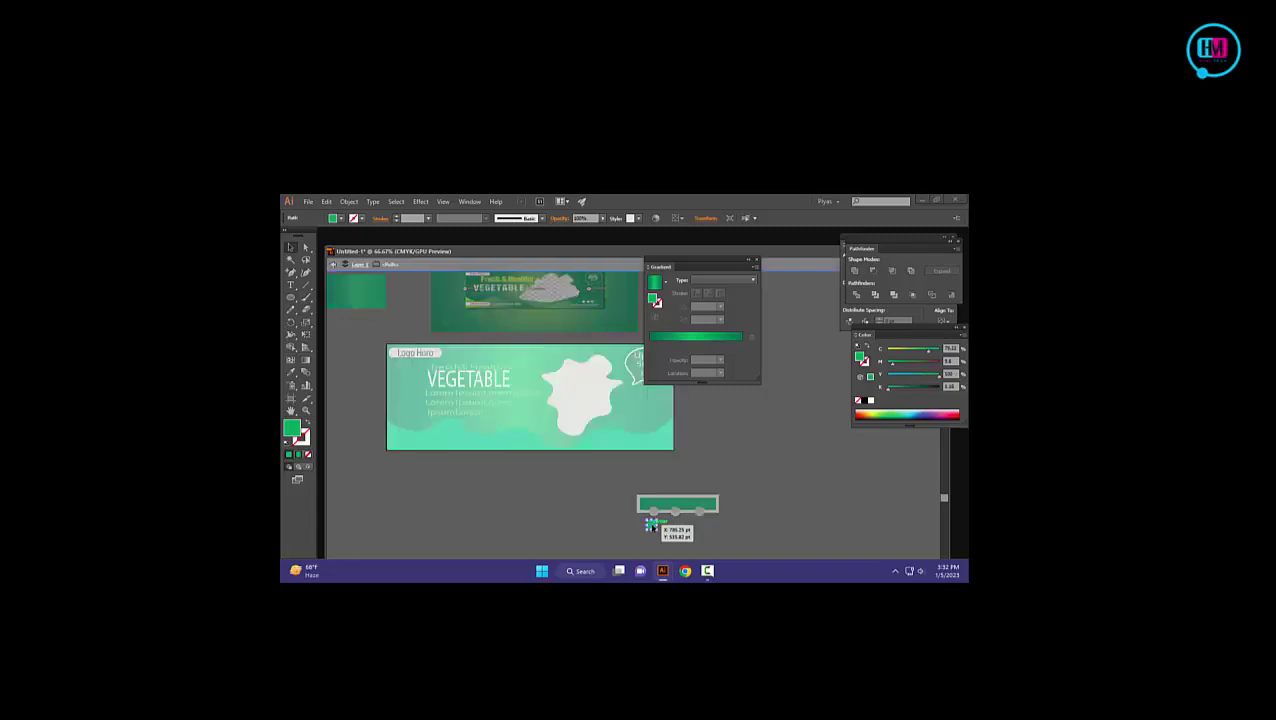
{"action": "left_click", "coordinate": [652, 527]}
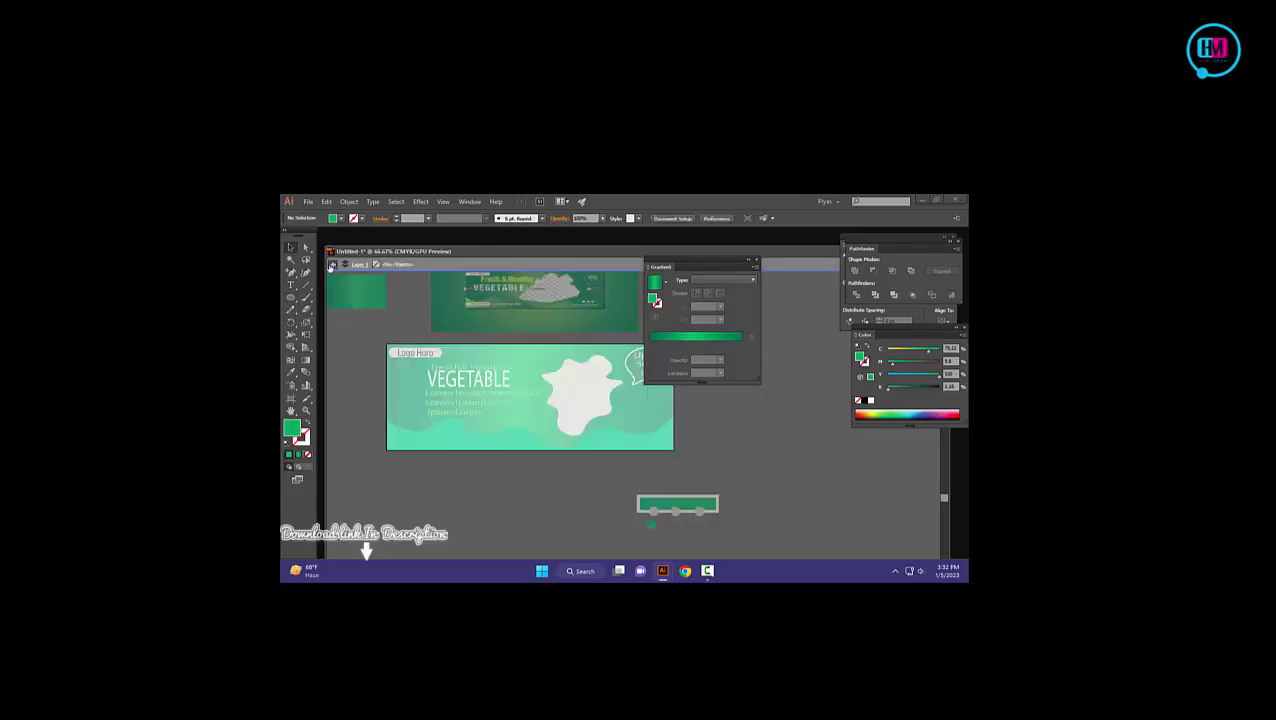
{"action": "left_click", "coordinate": [331, 264]}
{"action": "left_click", "coordinate": [651, 524]}
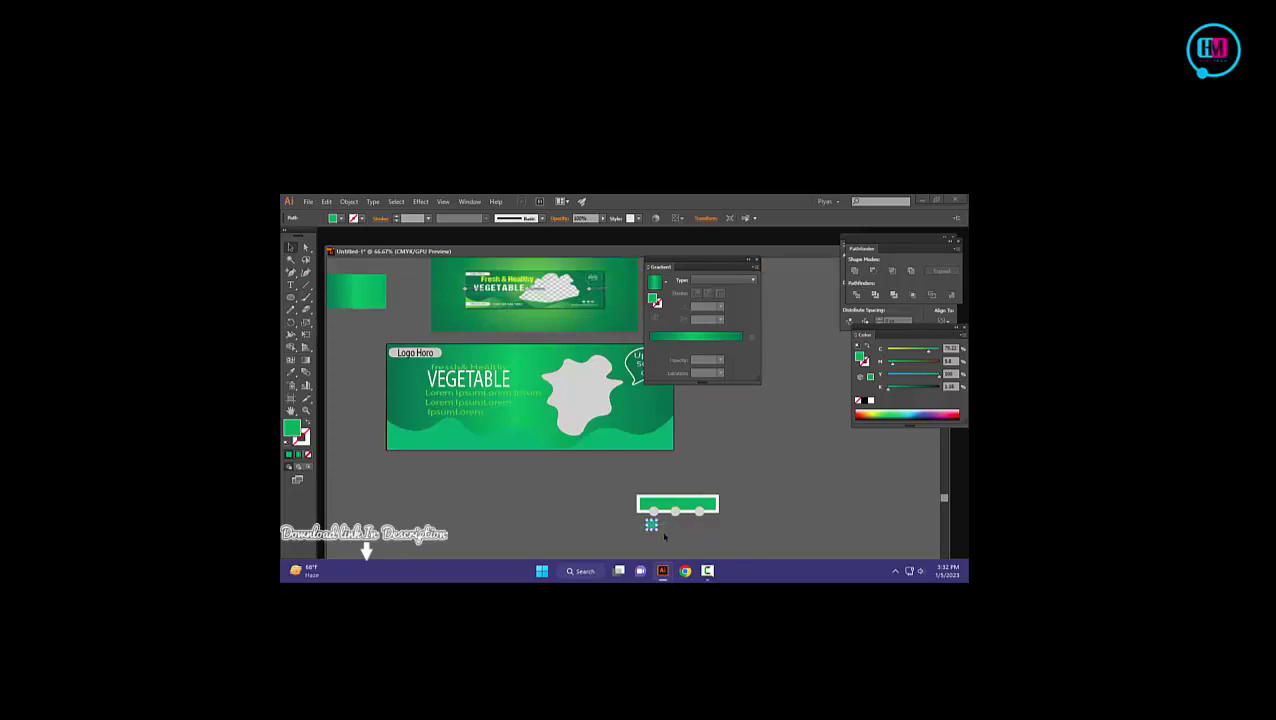
{"action": "left_click", "coordinate": [640, 527]}
Add a small black web address in 12 pt Myriad Pro below the white-outlined rectangle.
{"action": "scroll", "coordinate": [375, 482], "scroll_direction": "down", "scroll_amount": 1}
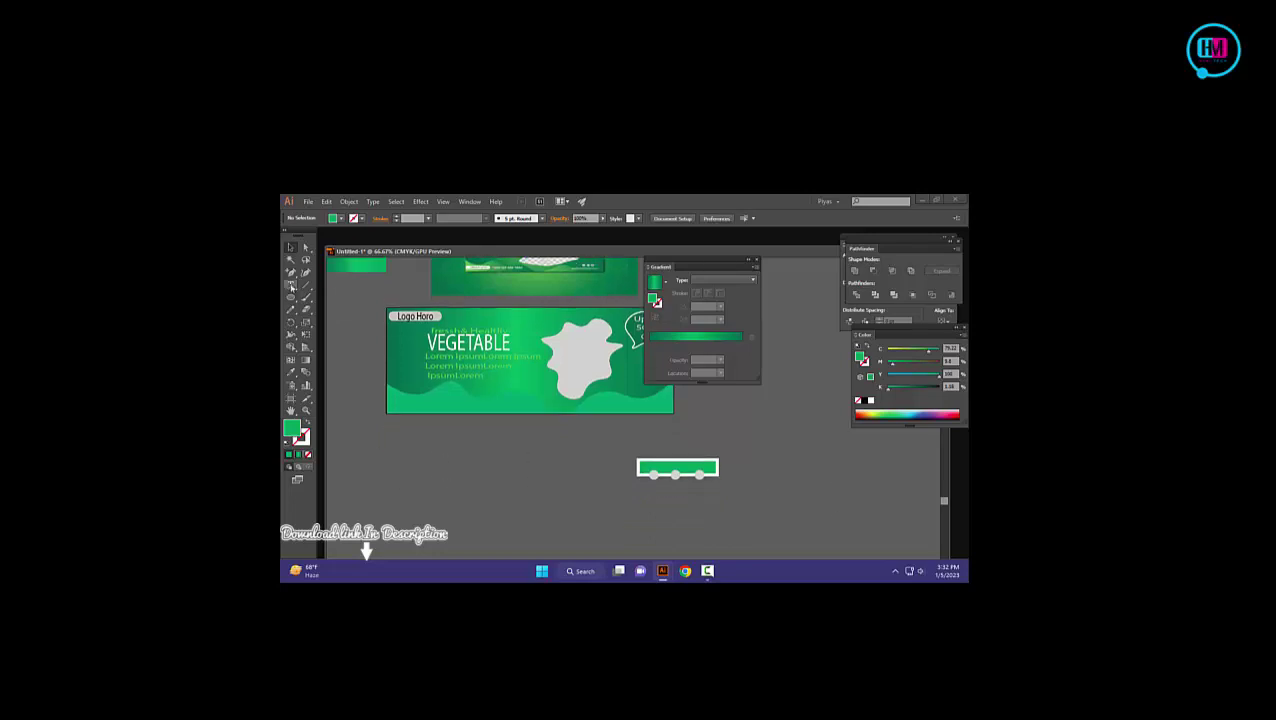
{"action": "left_click", "coordinate": [291, 284]}
{"action": "left_click", "coordinate": [643, 492]}
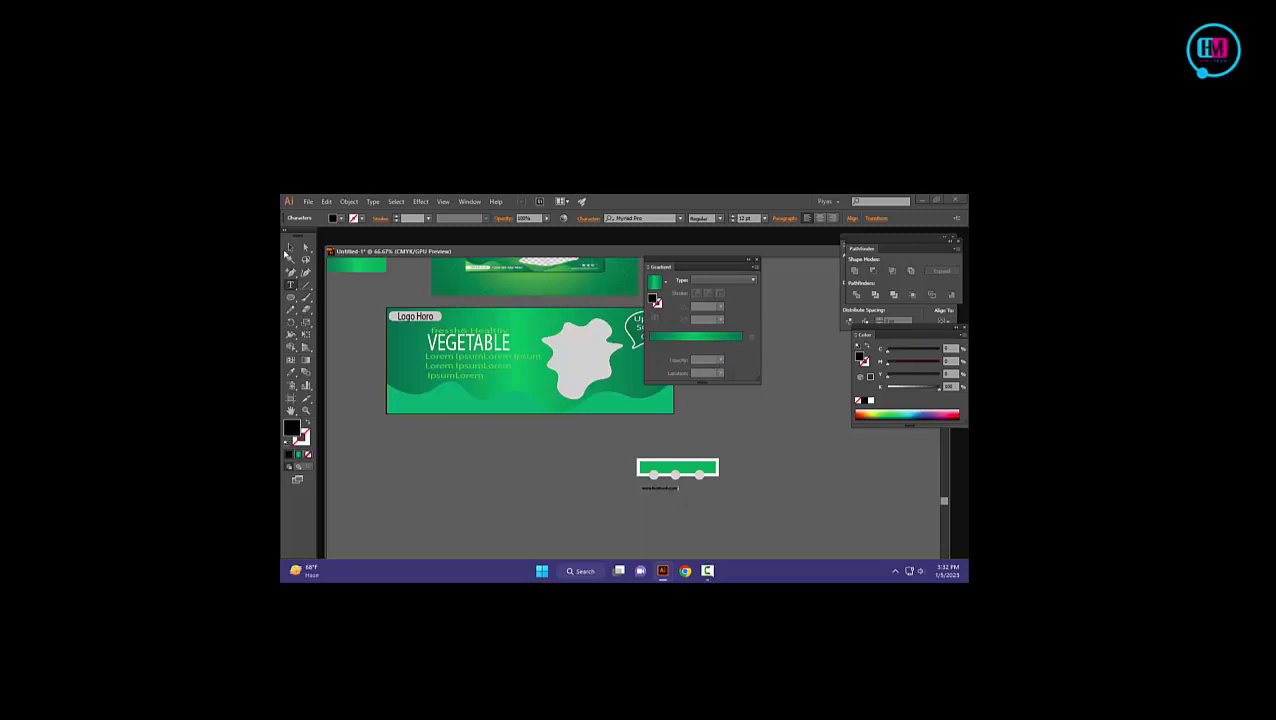
Move the outlined rectangle with its three circles into the banner's lower-right corner, scale it down to fit and deselect it.
{"action": "left_click", "coordinate": [289, 248]}
{"action": "left_click_drag", "start_coordinate": [722, 482], "coordinate": [641, 388]}
{"action": "scroll", "coordinate": [690, 418], "scroll_direction": "up", "scroll_amount": 1}
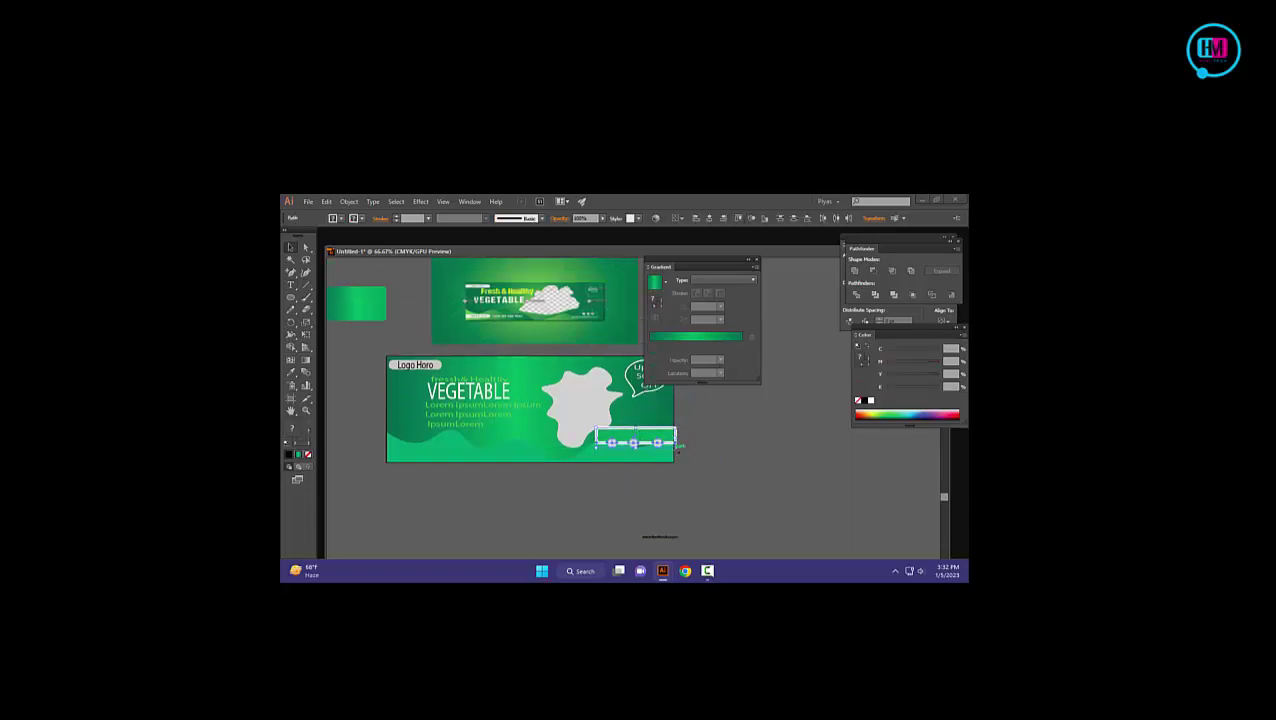
{"action": "left_click_drag", "start_coordinate": [678, 449], "coordinate": [646, 443]}
{"action": "left_click", "coordinate": [698, 450]}
{"action": "left_click", "coordinate": [693, 459]}
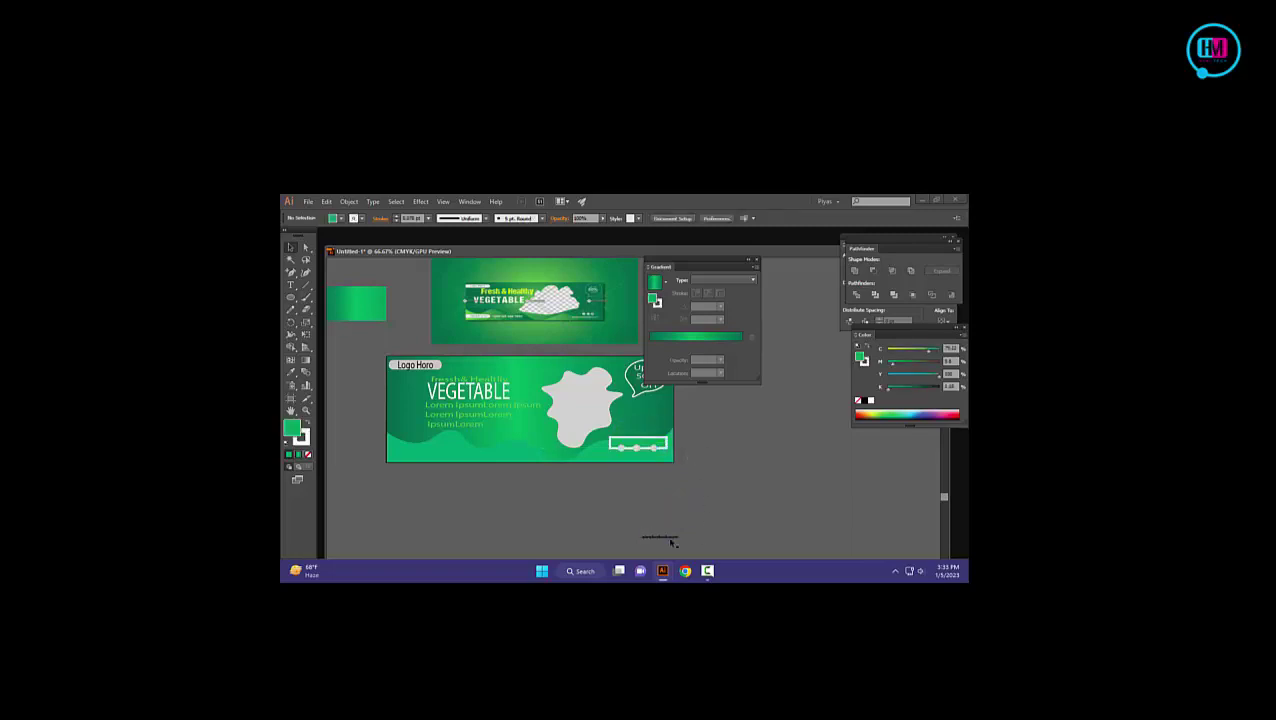
Place the web address text on the banner directly under the white-outlined rectangle and deselect it.
{"action": "left_click_drag", "start_coordinate": [671, 538], "coordinate": [646, 463]}
{"action": "left_click", "coordinate": [530, 515]}
{"action": "scroll", "coordinate": [530, 515], "scroll_direction": "up", "scroll_amount": 1}
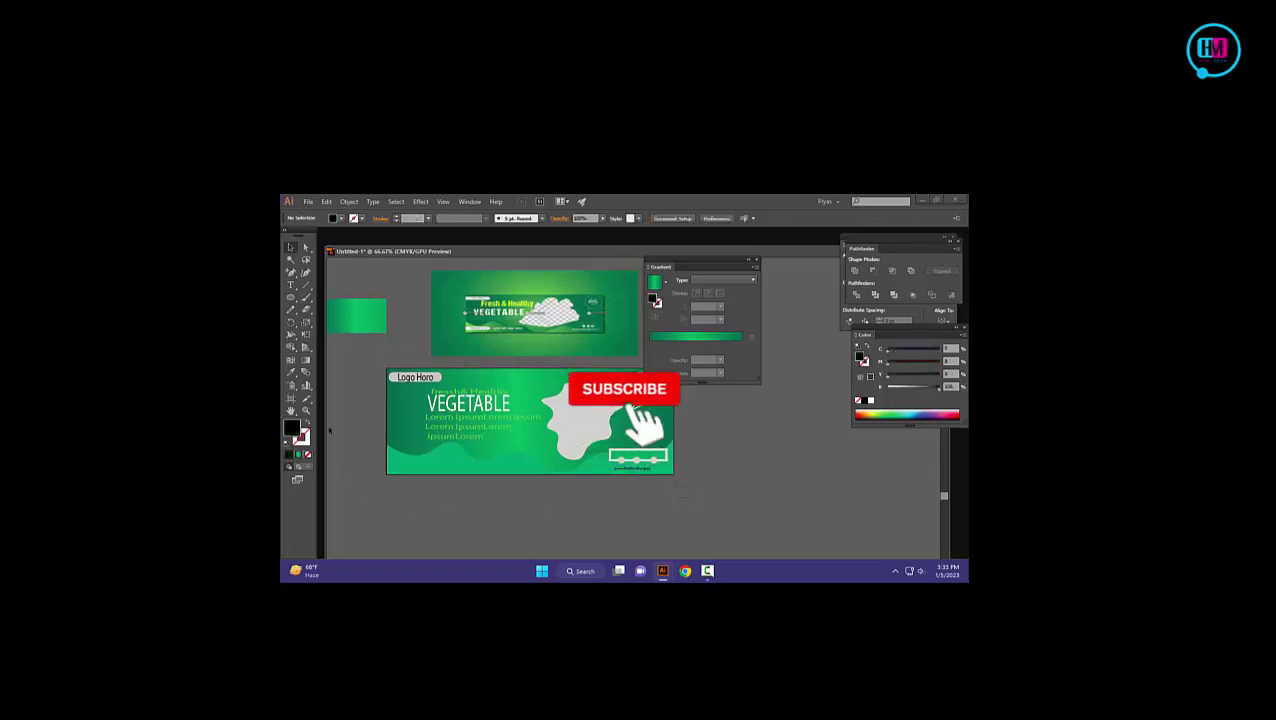
Draw a thin black rectangle on the blank canvas below the banner's left half and round its corners.
{"action": "left_click_drag", "start_coordinate": [294, 299], "coordinate": [330, 309]}
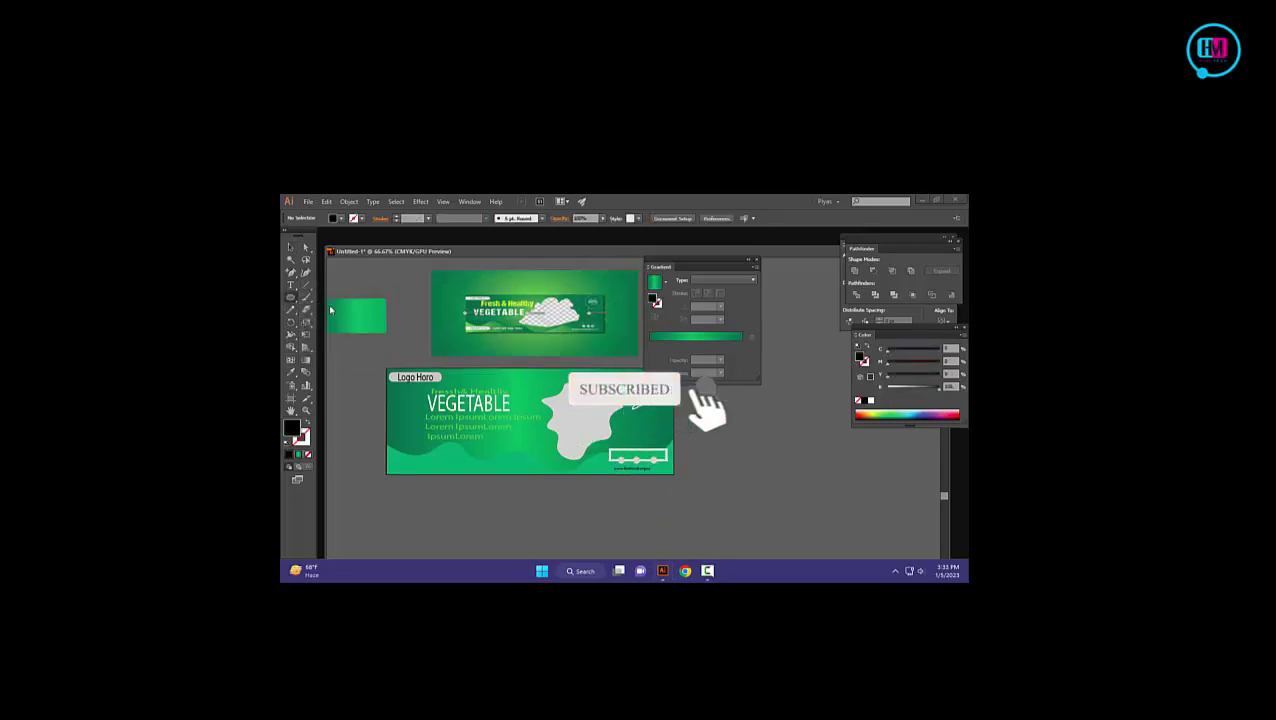
{"action": "left_click_drag", "start_coordinate": [425, 517], "coordinate": [484, 524]}
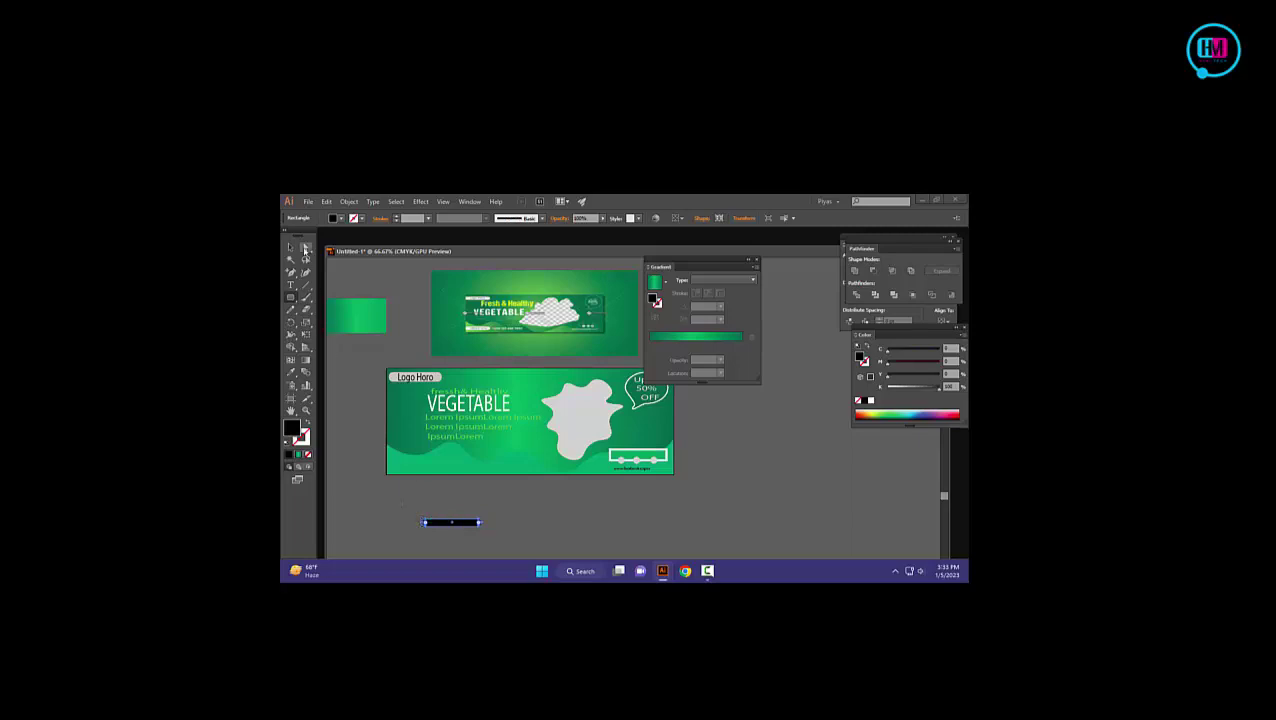
{"action": "key", "text": "a"}
{"action": "left_click_drag", "start_coordinate": [421, 524], "coordinate": [428, 524]}
{"action": "left_click", "coordinate": [306, 247]}
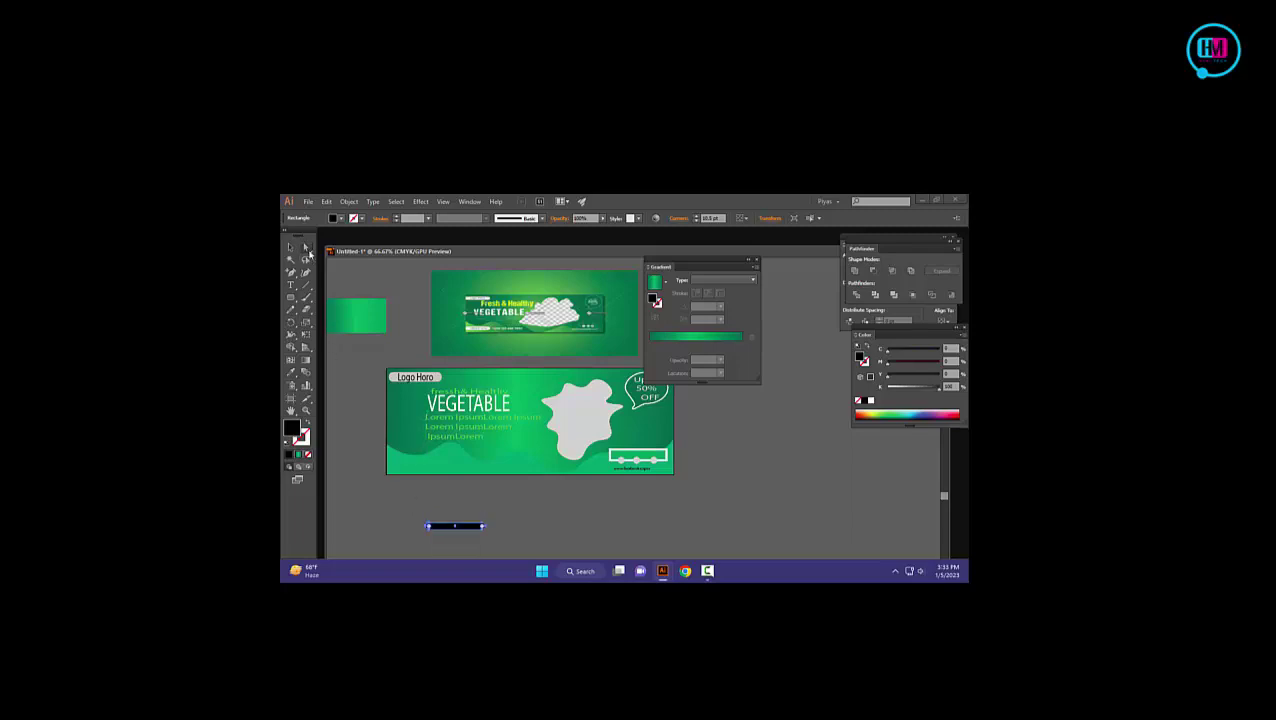
{"action": "left_click", "coordinate": [428, 526]}
{"action": "left_click_drag", "start_coordinate": [428, 526], "coordinate": [427, 526]}
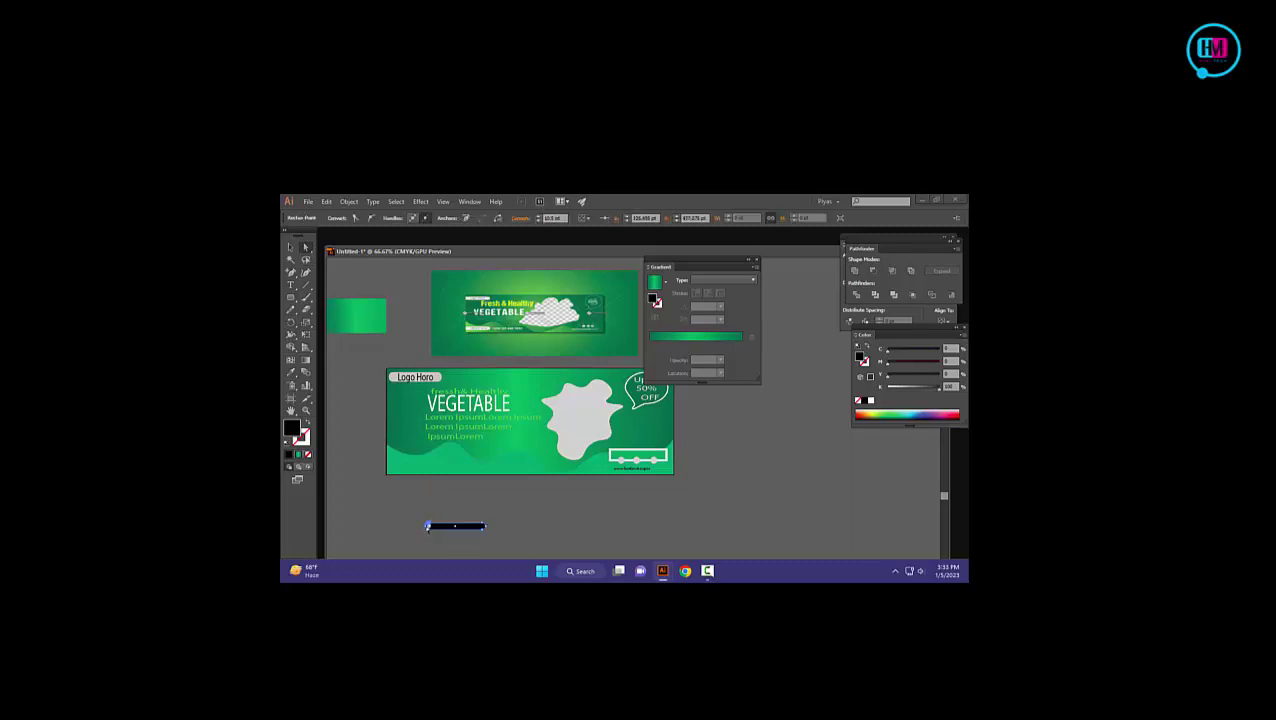
{"action": "left_click", "coordinate": [427, 529], "text": "shift"}
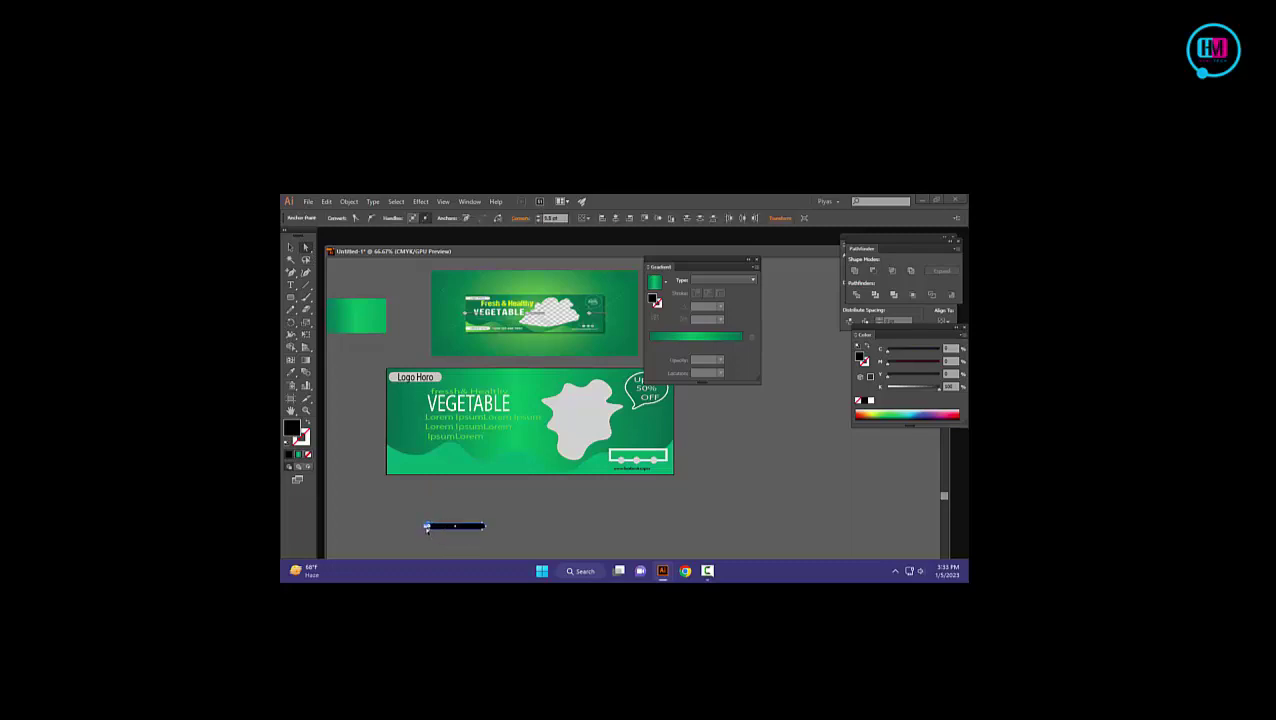
{"action": "left_click_drag", "start_coordinate": [427, 528], "coordinate": [433, 527]}
{"action": "left_click", "coordinate": [289, 247]}
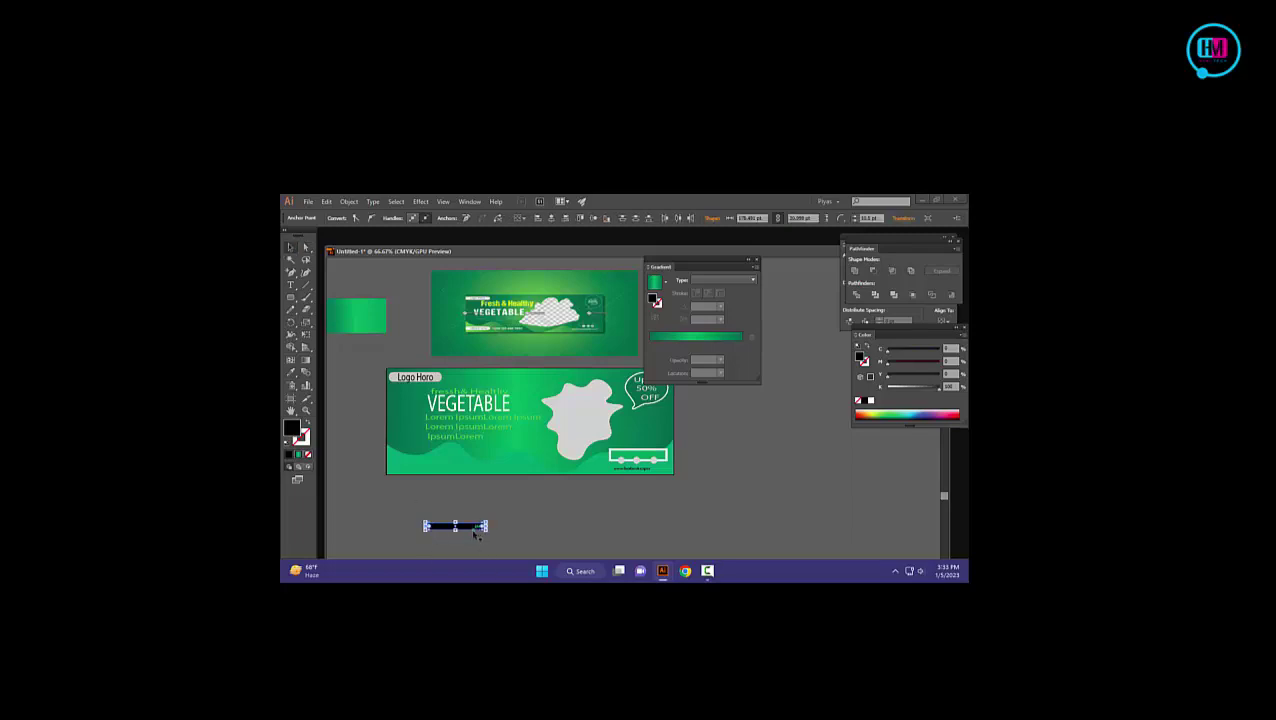
Fill the rounded bar with the blob's light grey and move it into the banner's lower-left corner.
{"action": "key", "text": "i"}
{"action": "left_click", "coordinate": [582, 443]}
{"action": "left_click", "coordinate": [290, 247]}
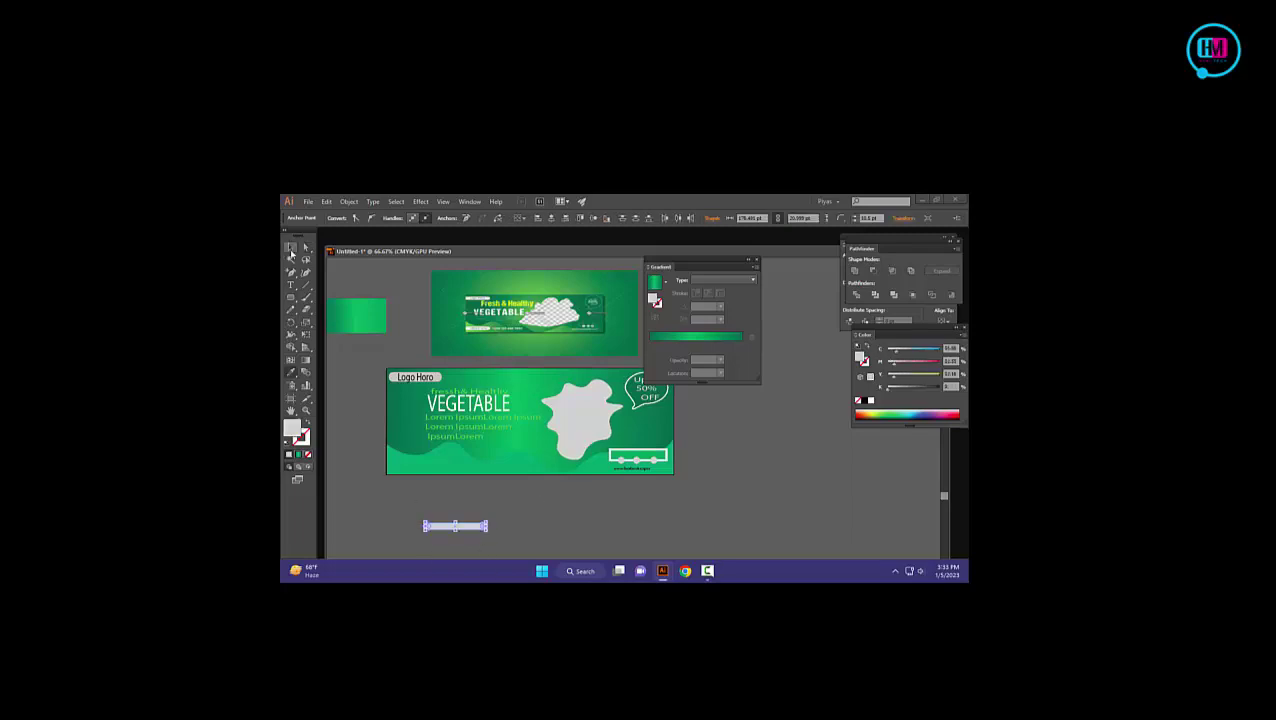
{"action": "left_click_drag", "start_coordinate": [445, 526], "coordinate": [409, 467]}
{"action": "left_click", "coordinate": [423, 516]}
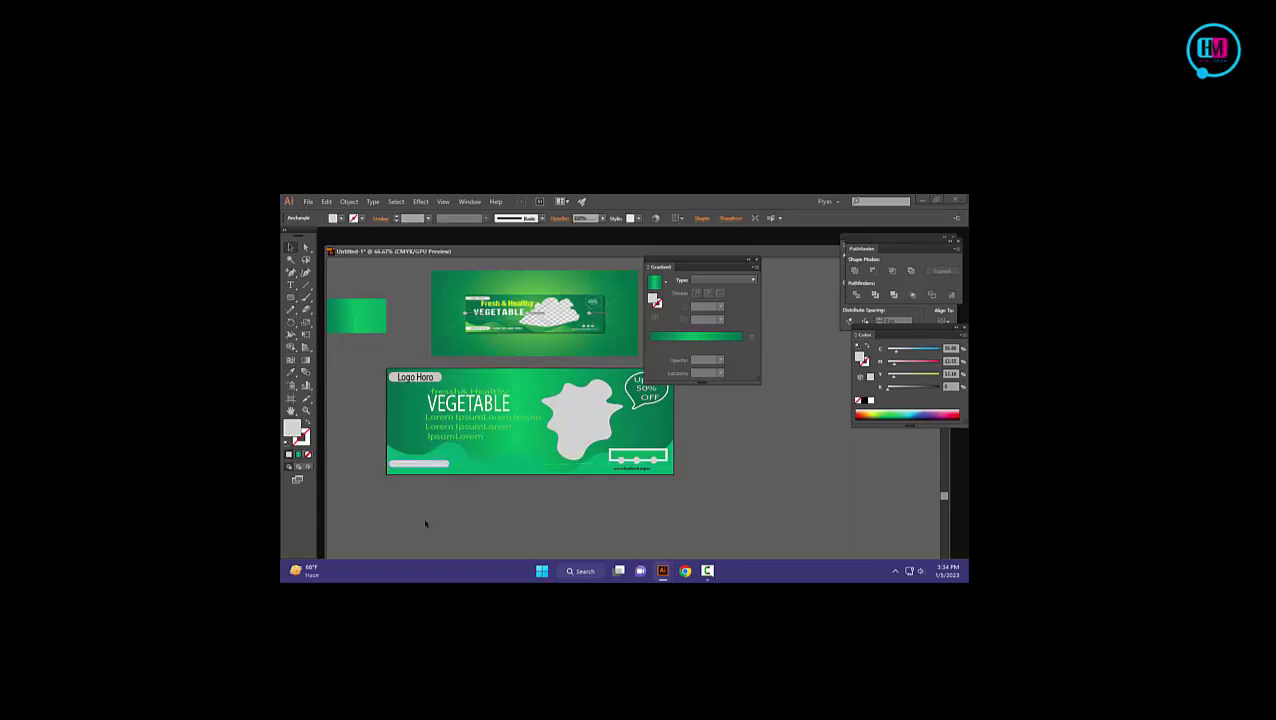
Add a short line of black text, place it on the grey rounded bar in the banner's lower-left corner and deselect it.
{"action": "left_click", "coordinate": [292, 284]}
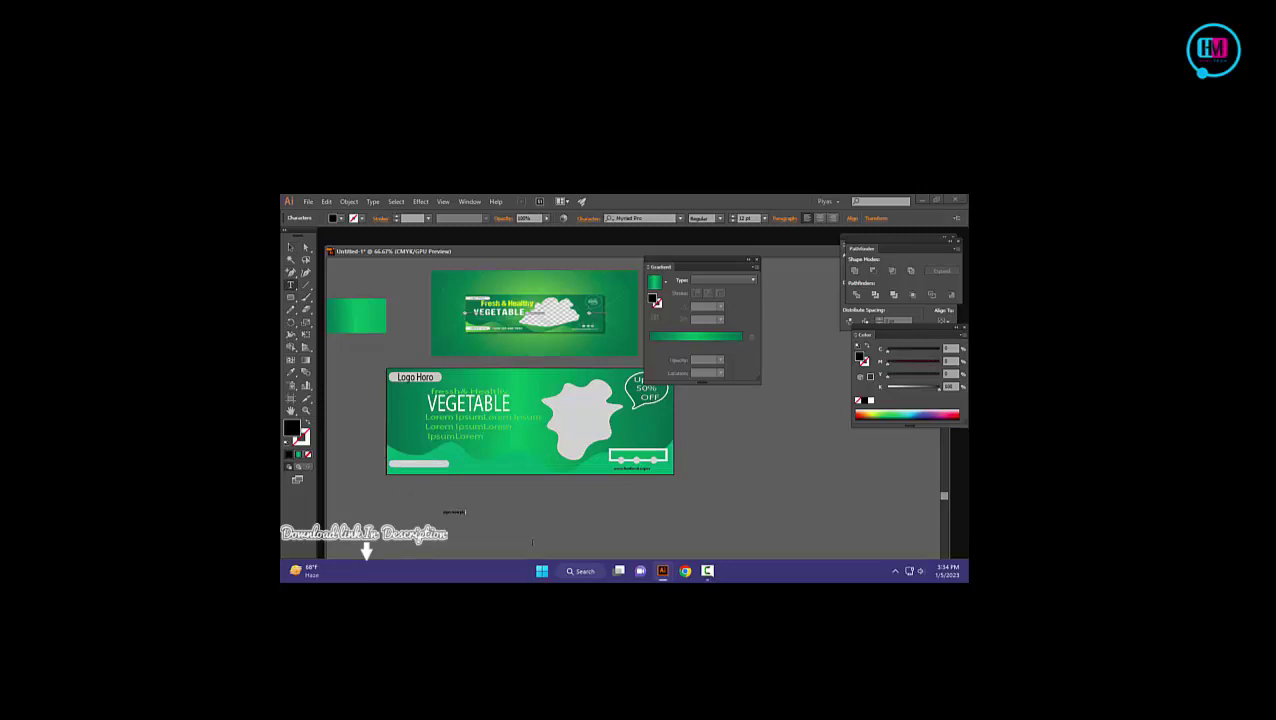
{"action": "key", "text": "Escape"}
{"action": "left_click_drag", "start_coordinate": [463, 514], "coordinate": [428, 468]}
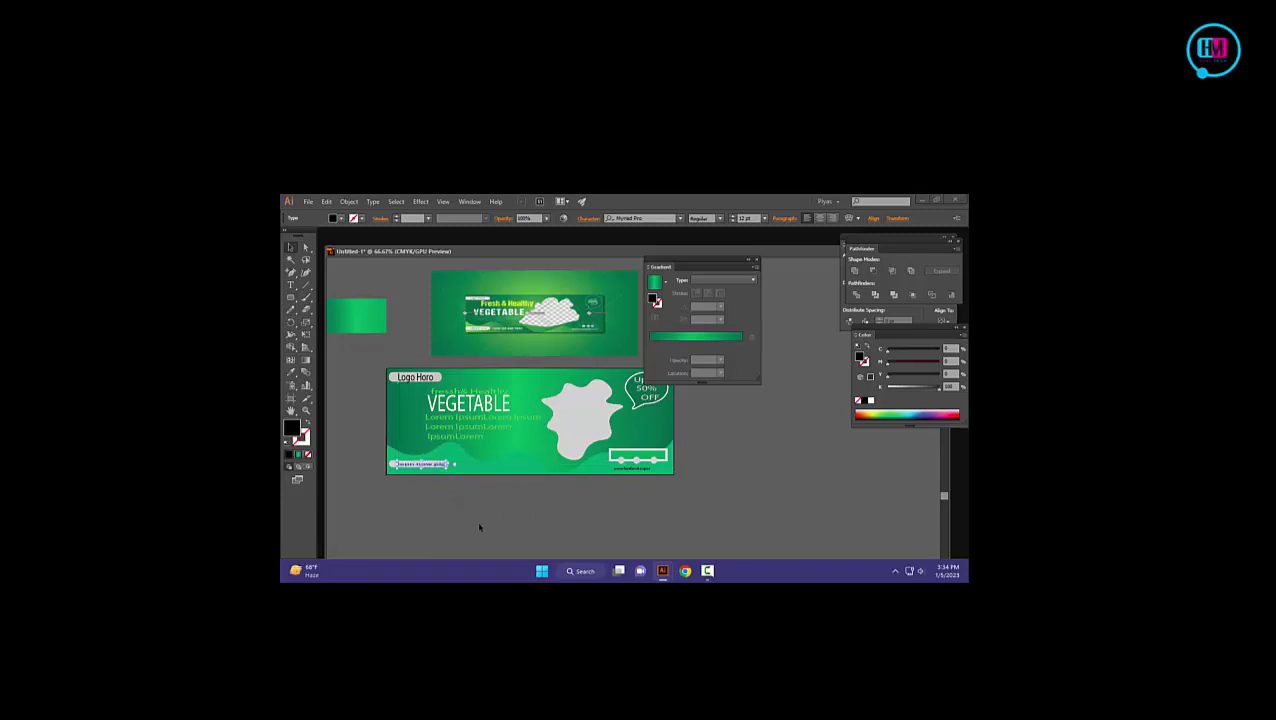
{"action": "left_click", "coordinate": [477, 520]}
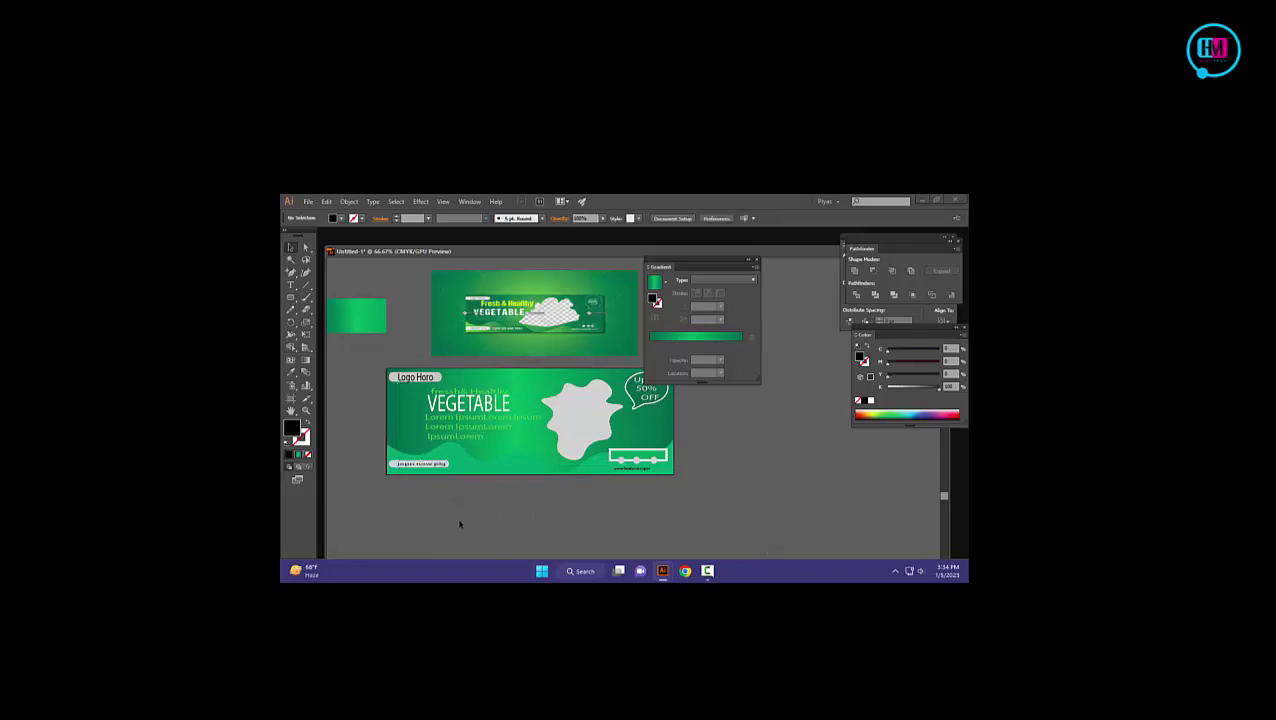
Create another short text line on the blank canvas below the banner and fill it with white.
{"action": "key", "text": "t"}
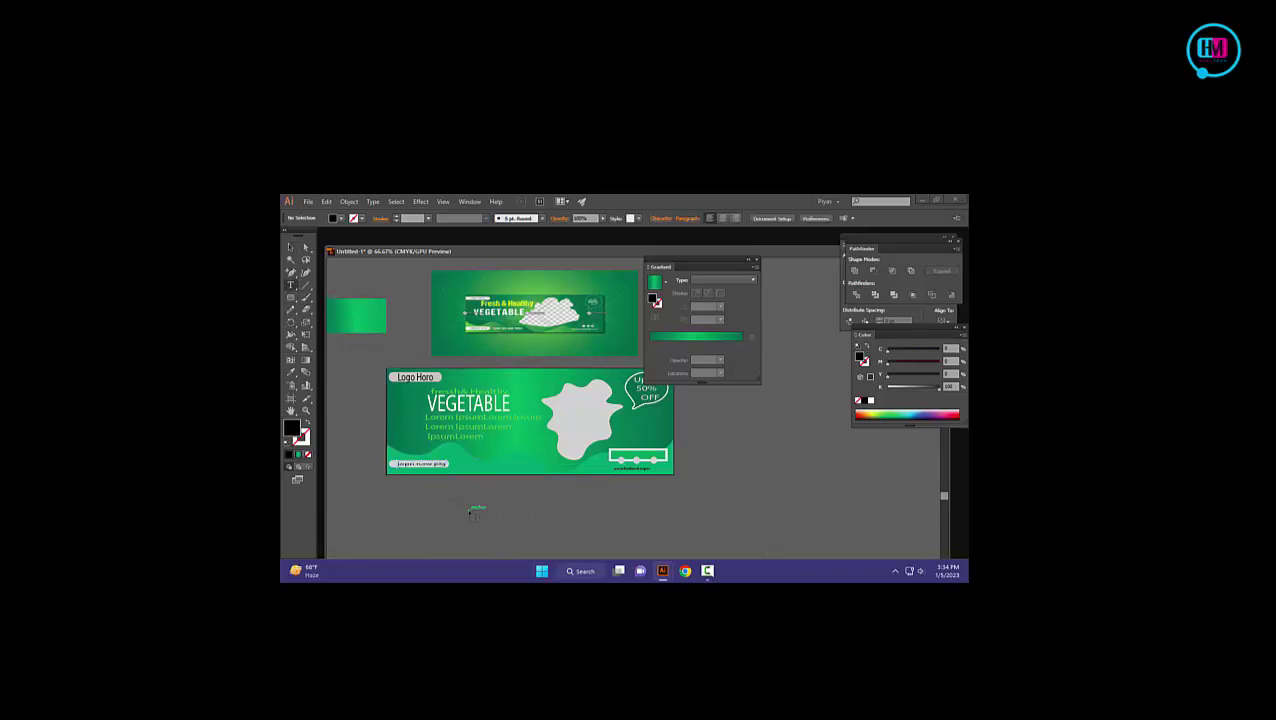
{"action": "type", "text": "rname"}
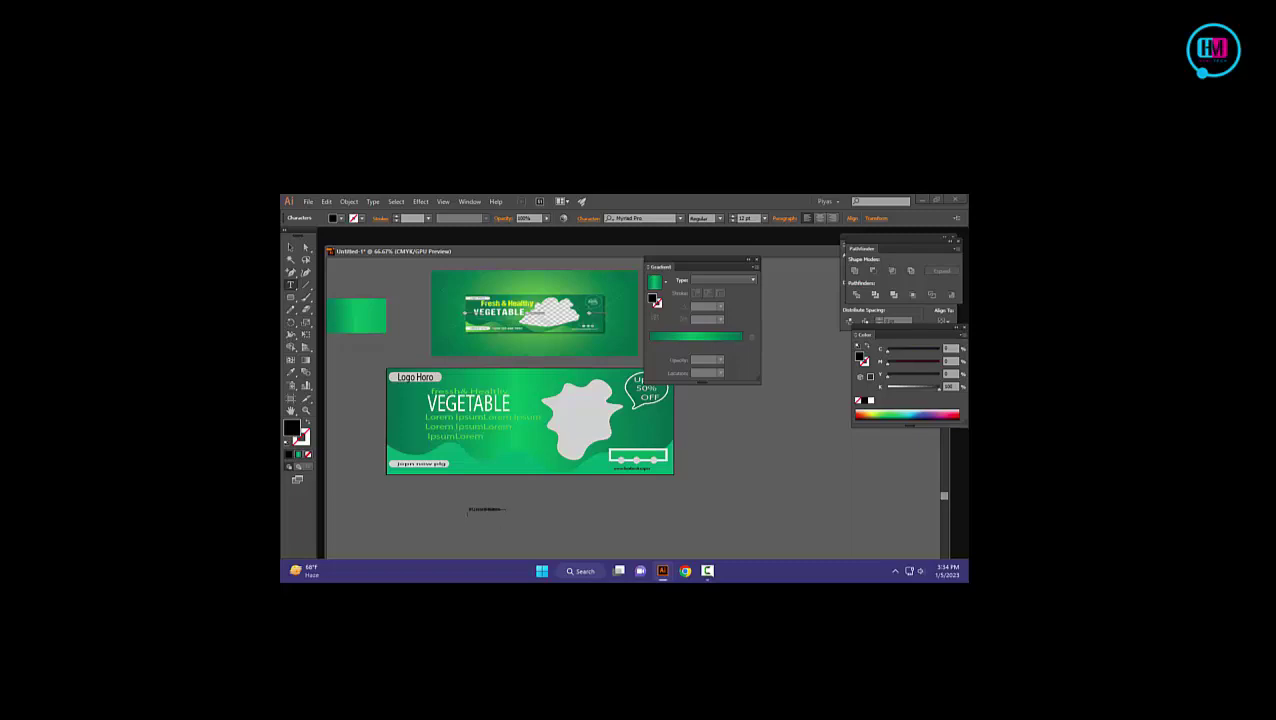
{"action": "left_click_drag", "start_coordinate": [468, 511], "coordinate": [521, 514]}
{"action": "left_click", "coordinate": [340, 218]}
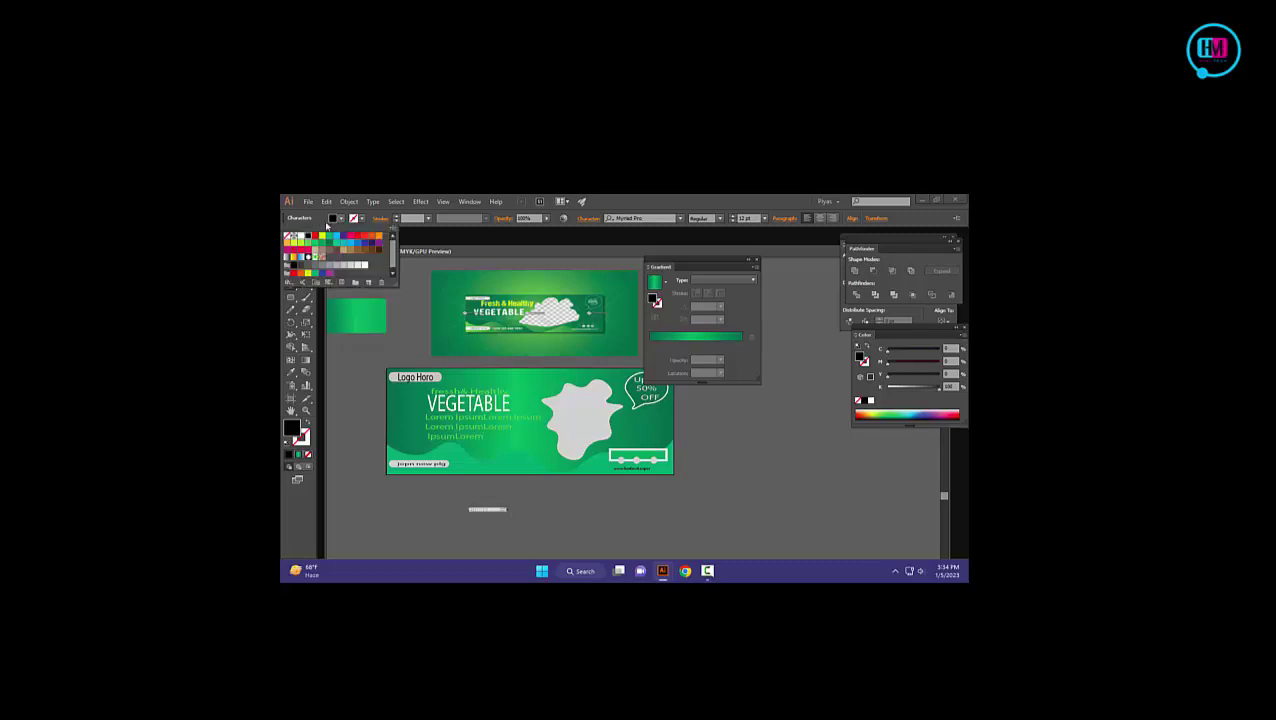
{"action": "left_click", "coordinate": [298, 236]}
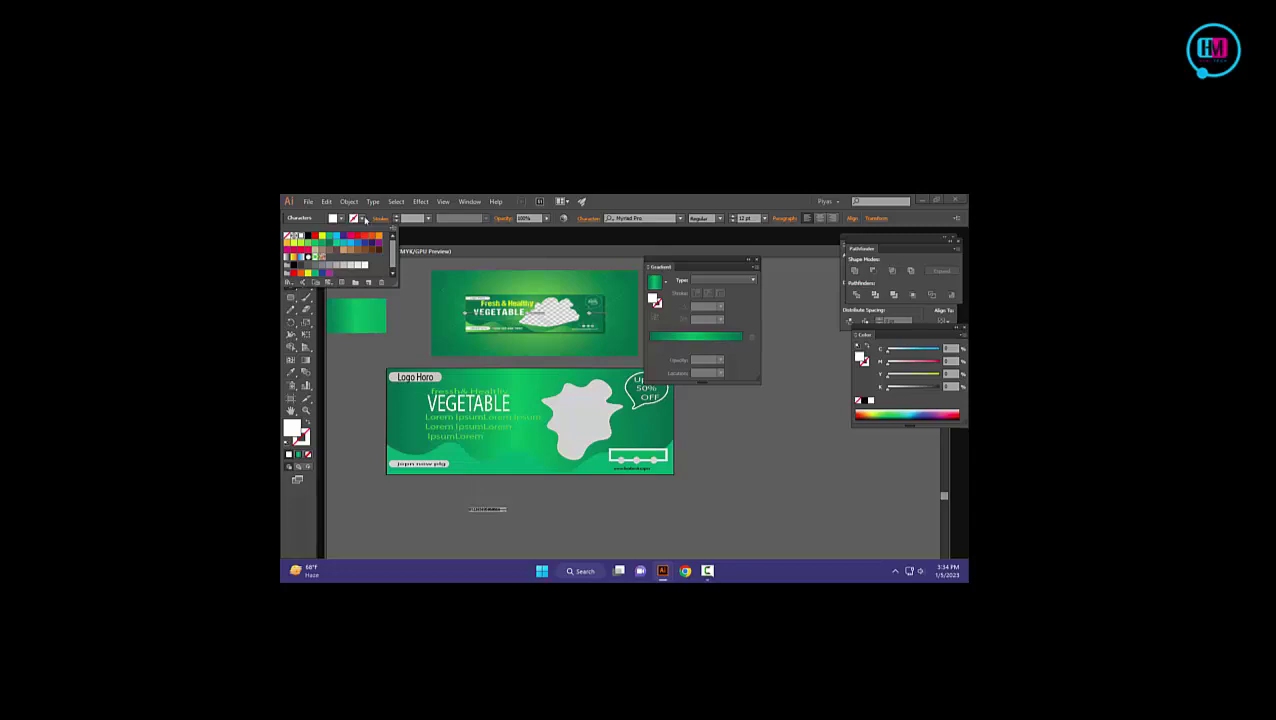
{"action": "left_click", "coordinate": [291, 247]}
Move the white text line onto the banner directly beside the grey rounded bar and deselect it.
{"action": "left_click", "coordinate": [490, 510]}
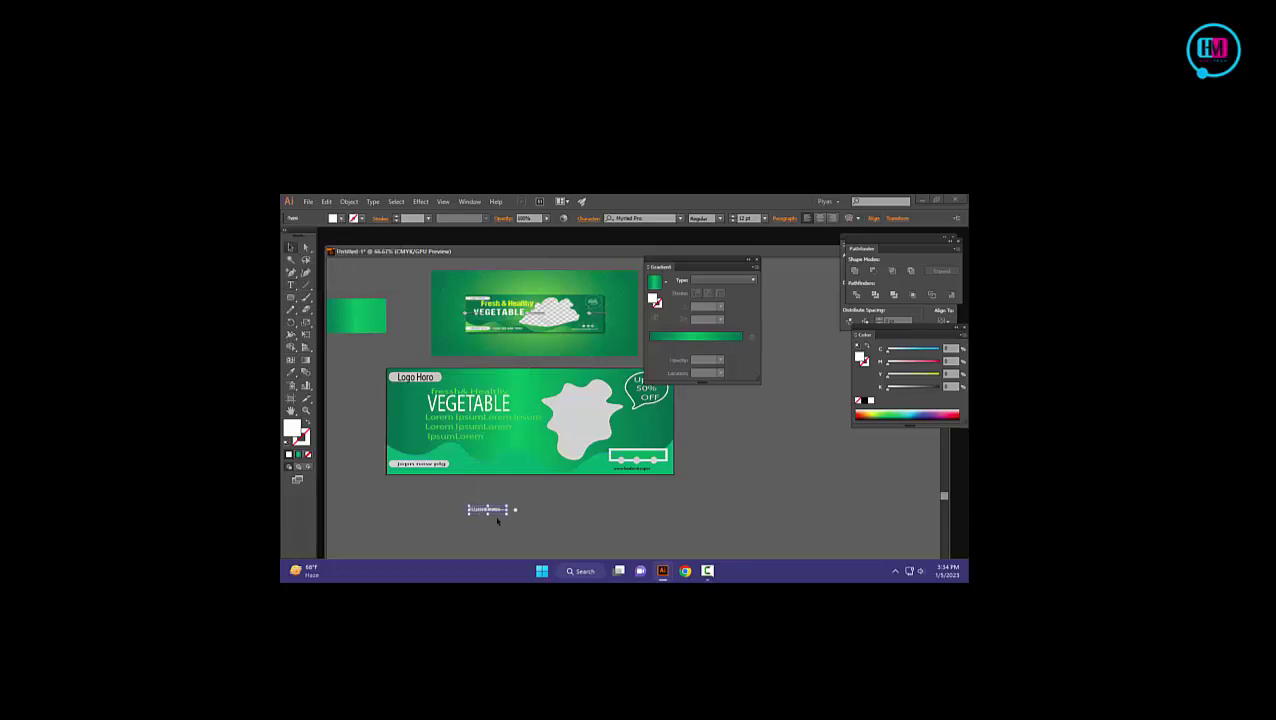
{"action": "left_click_drag", "start_coordinate": [509, 514], "coordinate": [483, 465]}
{"action": "left_click", "coordinate": [523, 527]}
{"action": "left_click", "coordinate": [499, 515]}
Delete the reference banner image and the spare green gradient rectangle, leaving only the finished banner on the canvas.
{"action": "scroll", "coordinate": [509, 503], "scroll_direction": "up", "scroll_amount": 1}
{"action": "left_click", "coordinate": [521, 347]}
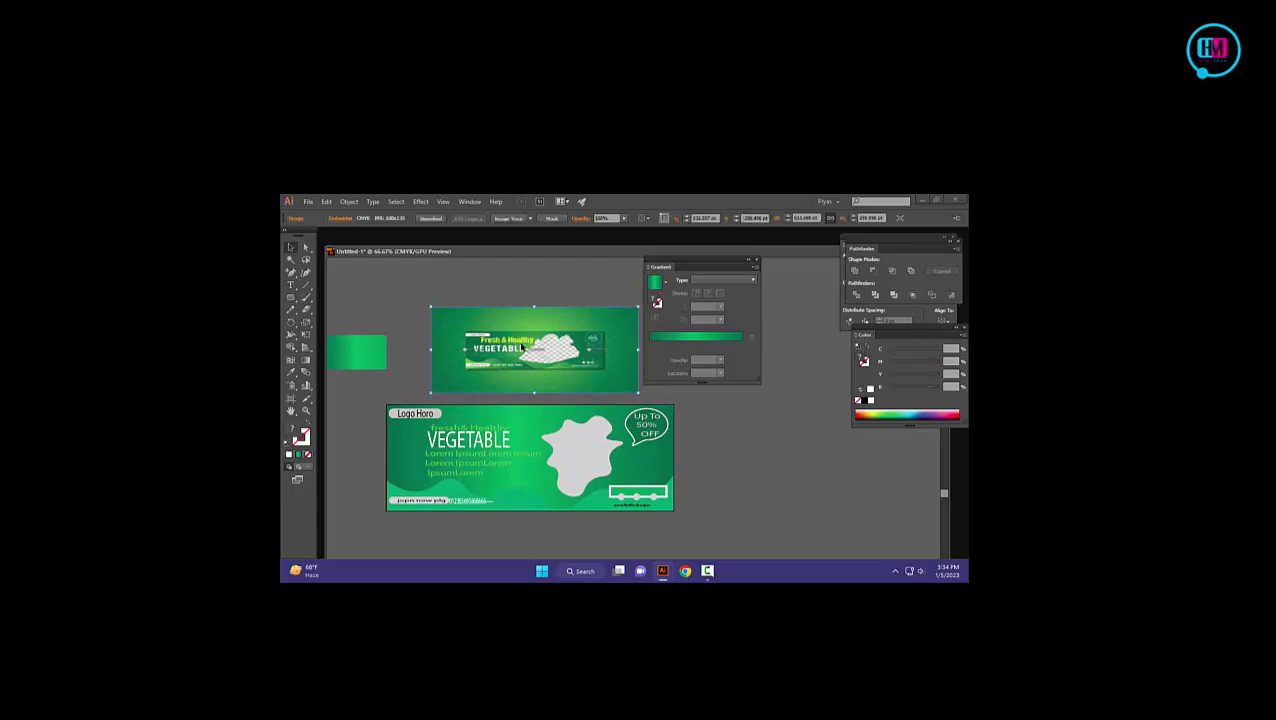
{"action": "key", "text": "Delete"}
{"action": "left_click", "coordinate": [379, 350]}
{"action": "key", "text": "Delete"}
{"action": "scroll", "coordinate": [575, 352], "scroll_direction": "up", "scroll_amount": 3}
{"action": "scroll", "coordinate": [567, 348], "scroll_direction": "down", "scroll_amount": 4}
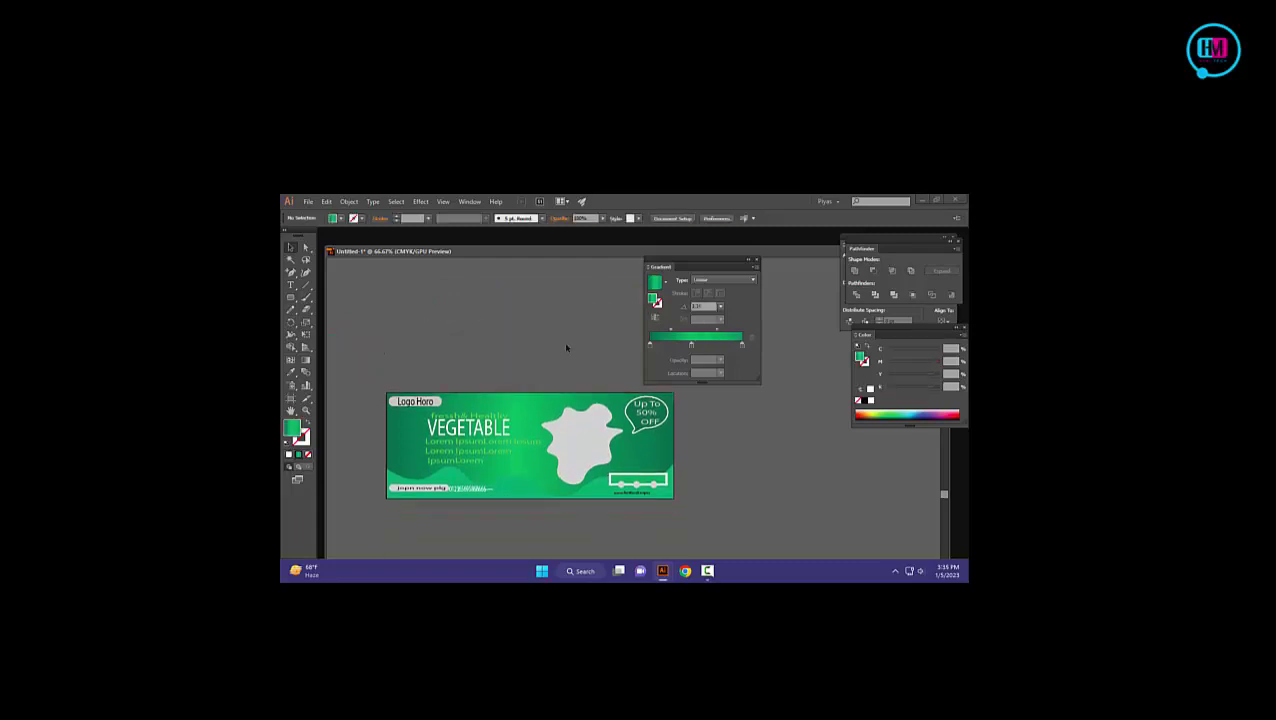
{"action": "left_click", "coordinate": [707, 570]}
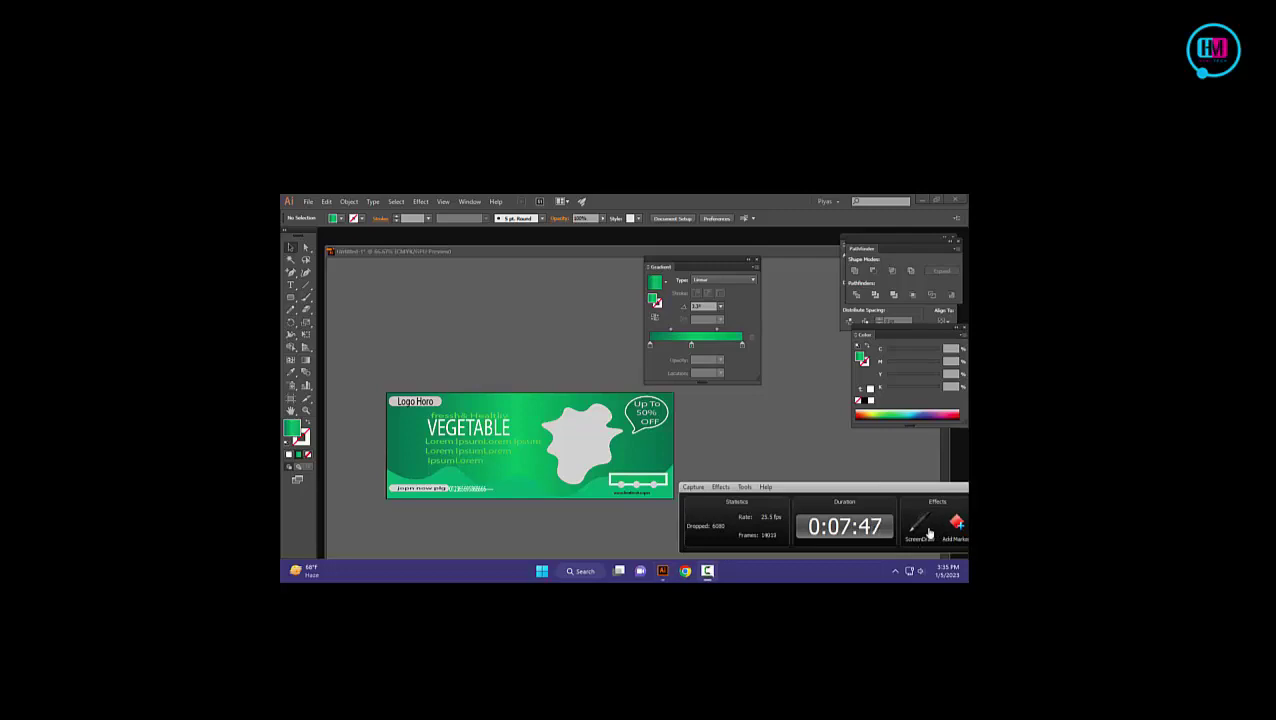
{"action": "left_click_drag", "start_coordinate": [908, 488], "coordinate": [822, 489]}
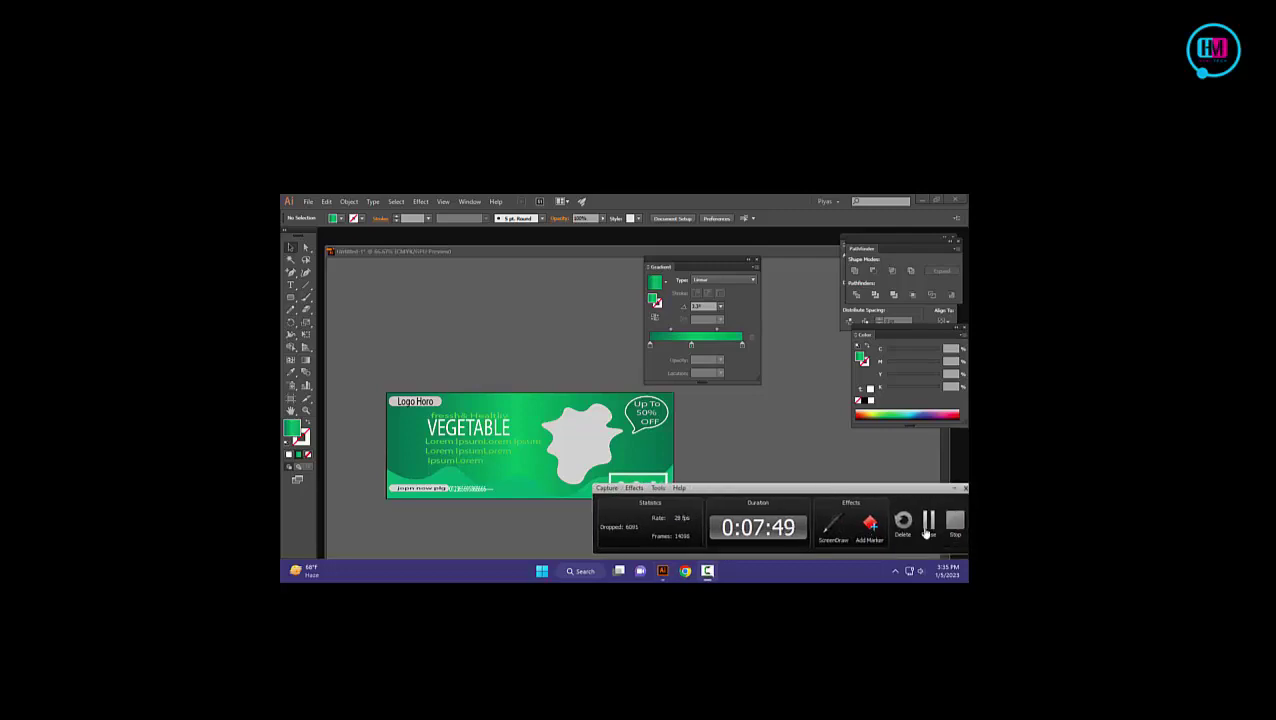